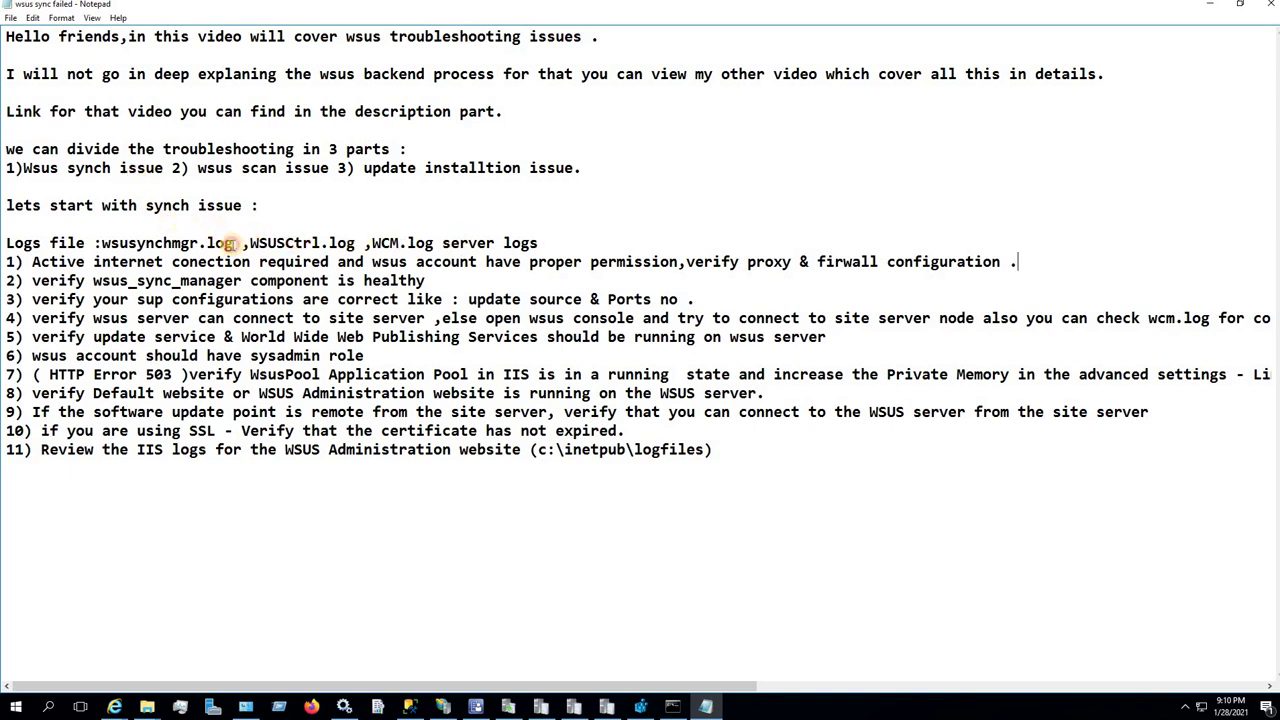
Highlight wsusynchmgr.log in the notes, switch to wsyncmgr.log in Configuration Manager Trace Log Tool, and review entries back to the SMS database synchronization start.
click(150, 243)
drag(234, 243, 110, 243)
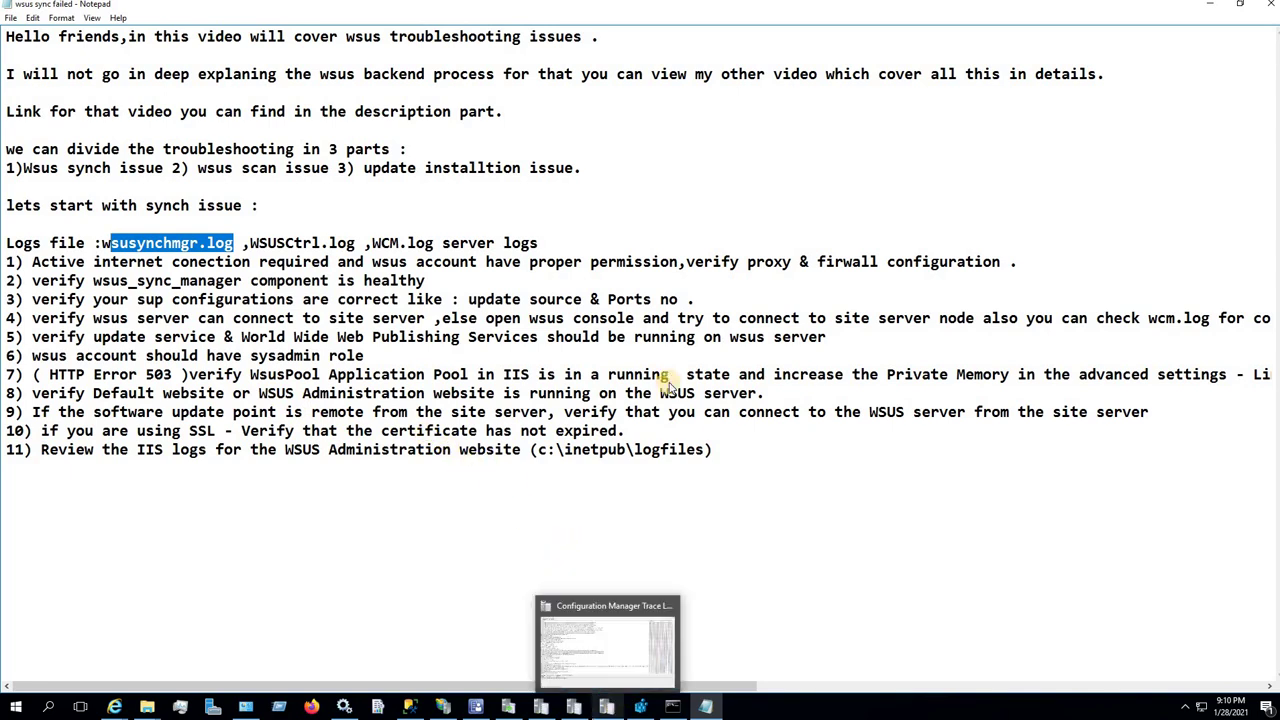
click(611, 706)
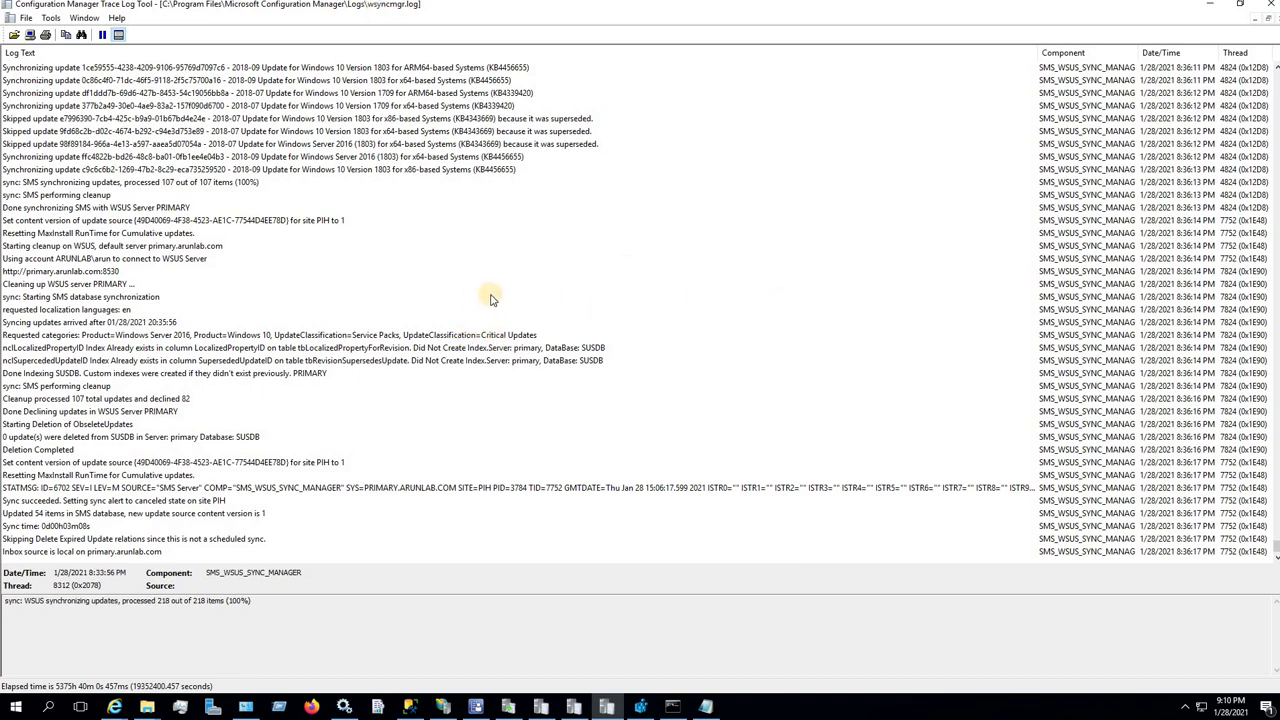
scroll(490, 298, up, 4)
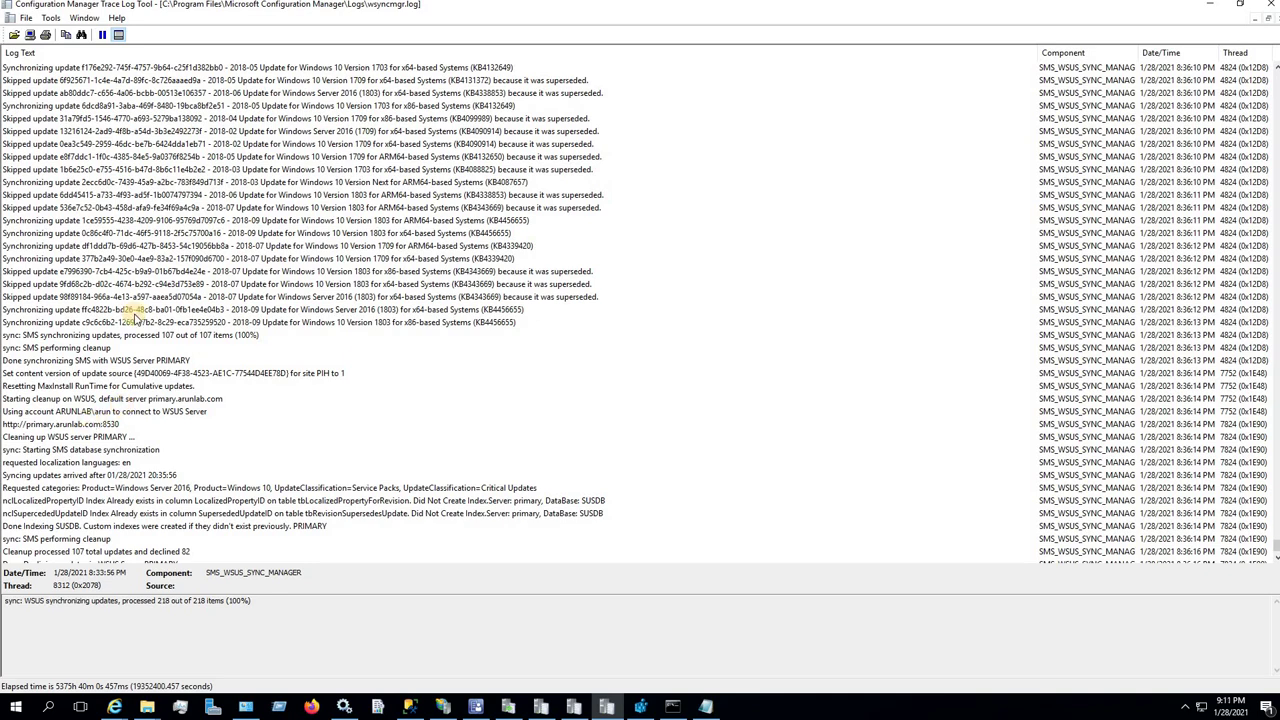
scroll(160, 233, up, 8)
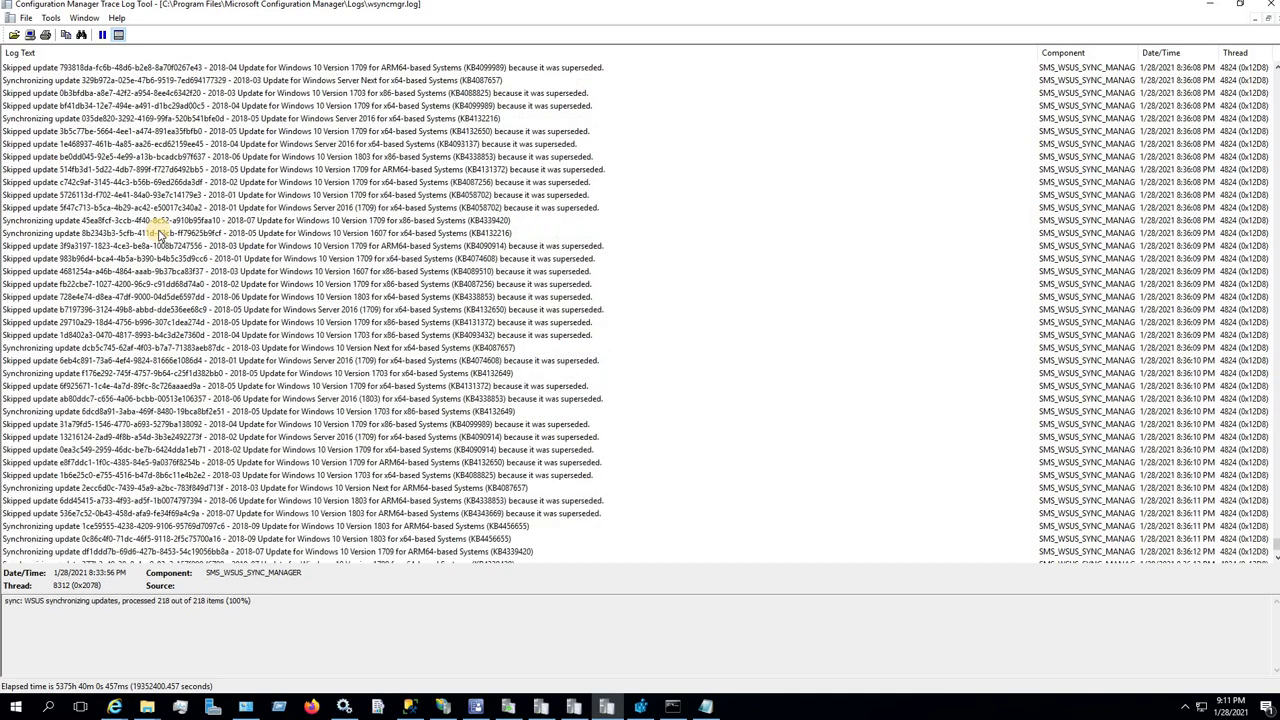
scroll(160, 233, up, 15)
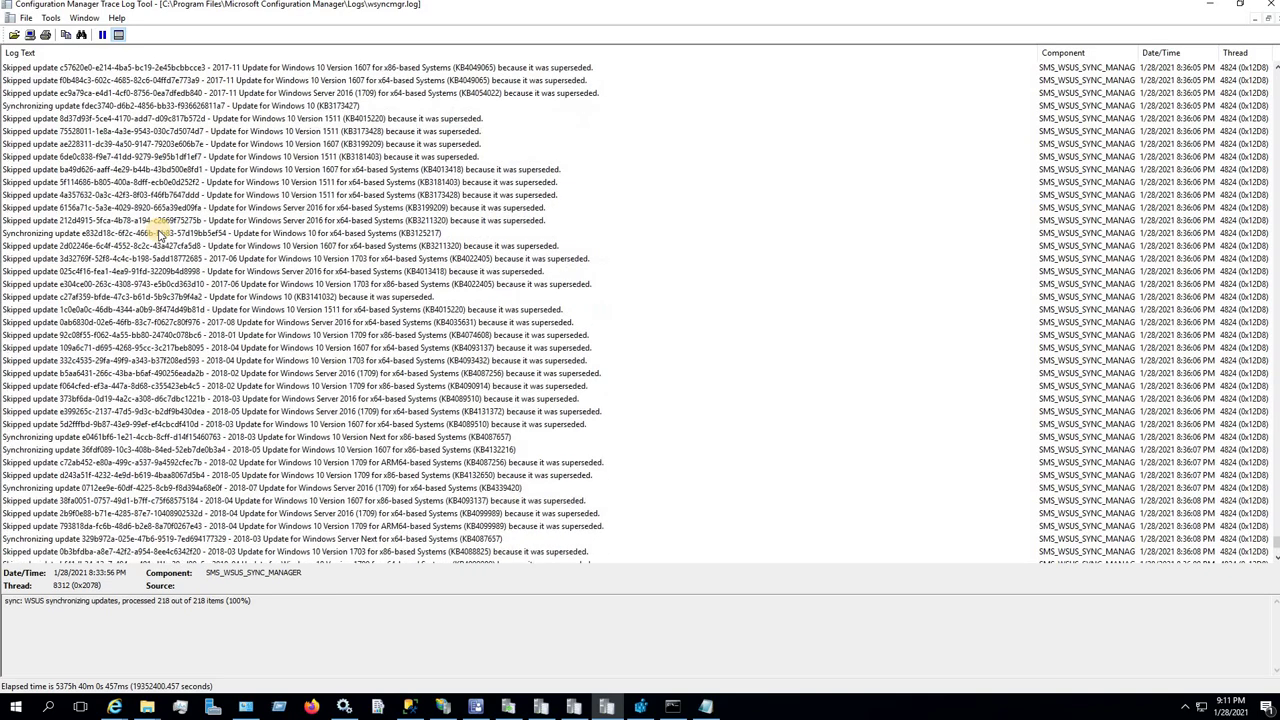
scroll(160, 233, up, 10)
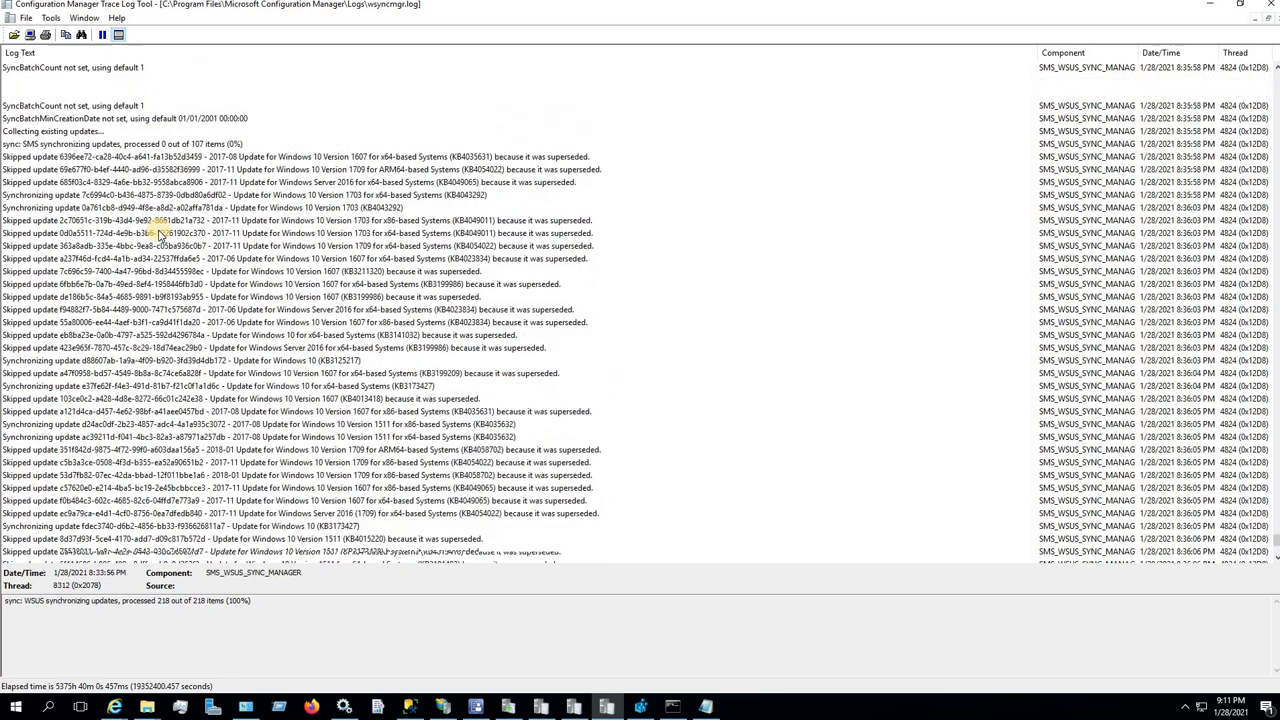
scroll(160, 240, up, 4)
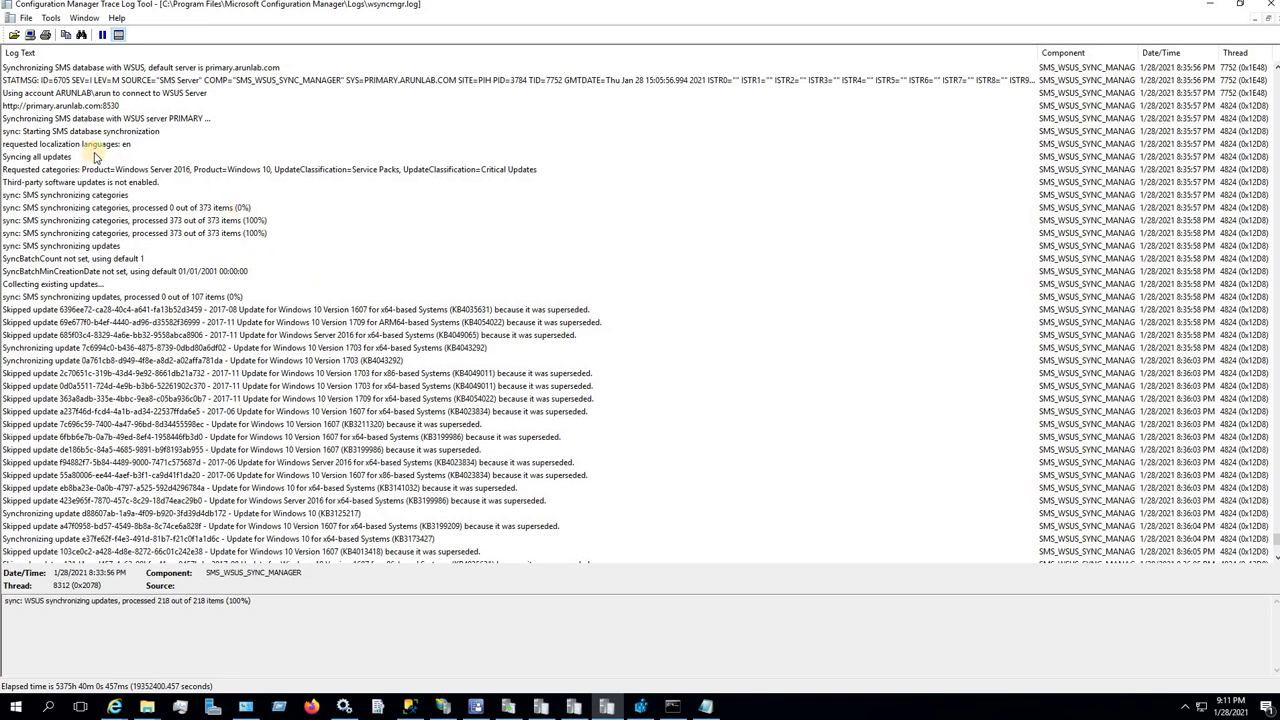
Inspect the WSUS server URL and connection account entries in wsyncmgr.log, reading on to the end of the log.
click(62, 106)
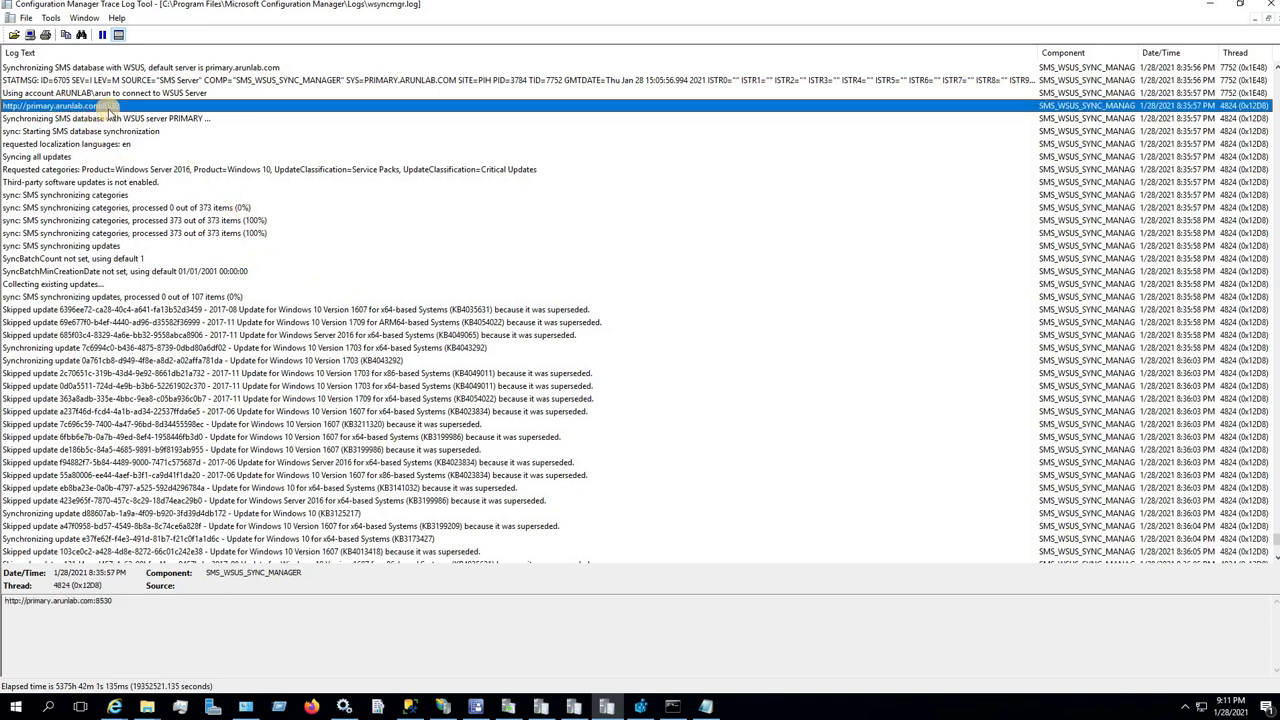
click(90, 93)
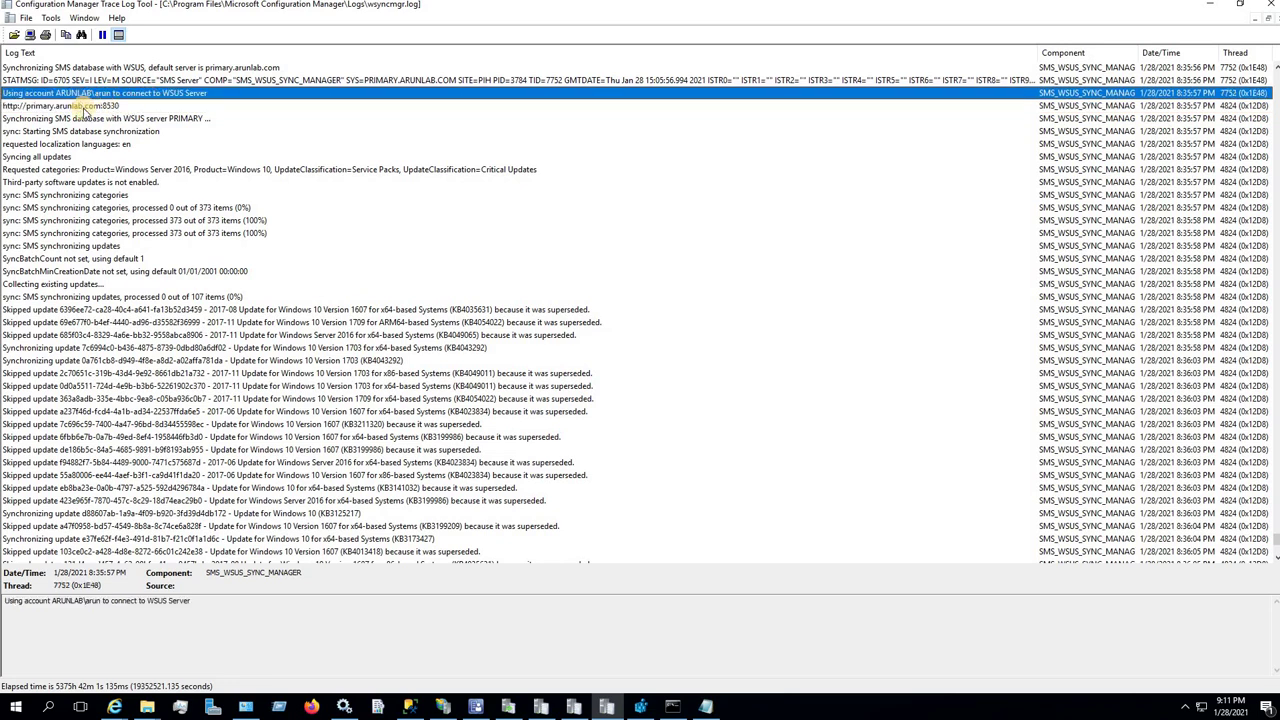
scroll(205, 277, down, 10)
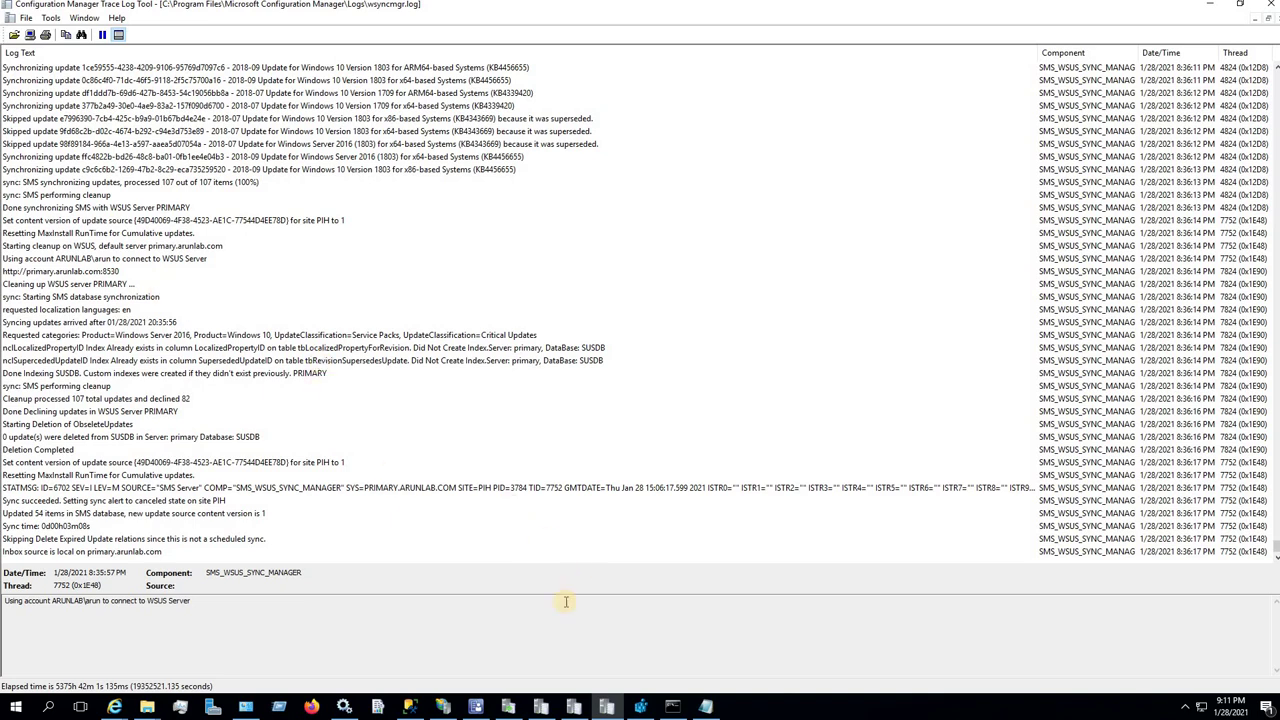
Open WSUSCtrl.log and inspect the latest entries on the WSUS database connection and component health.
click(577, 707)
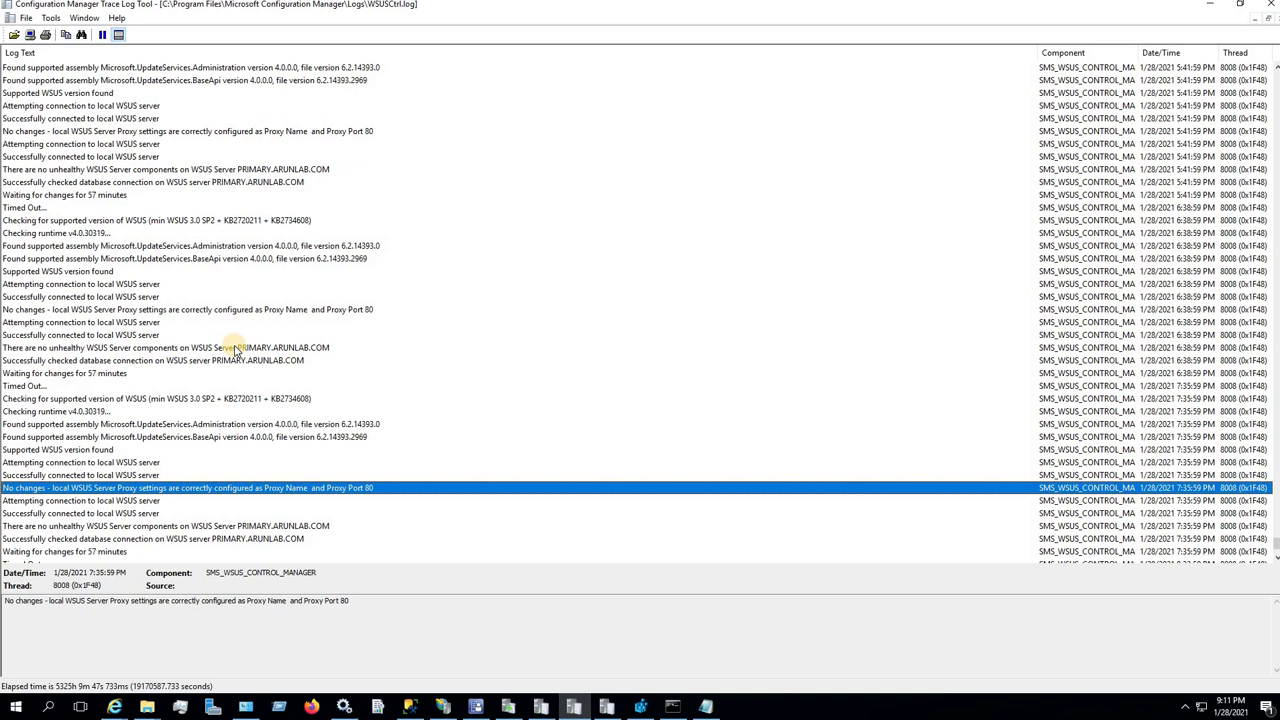
click(89, 540)
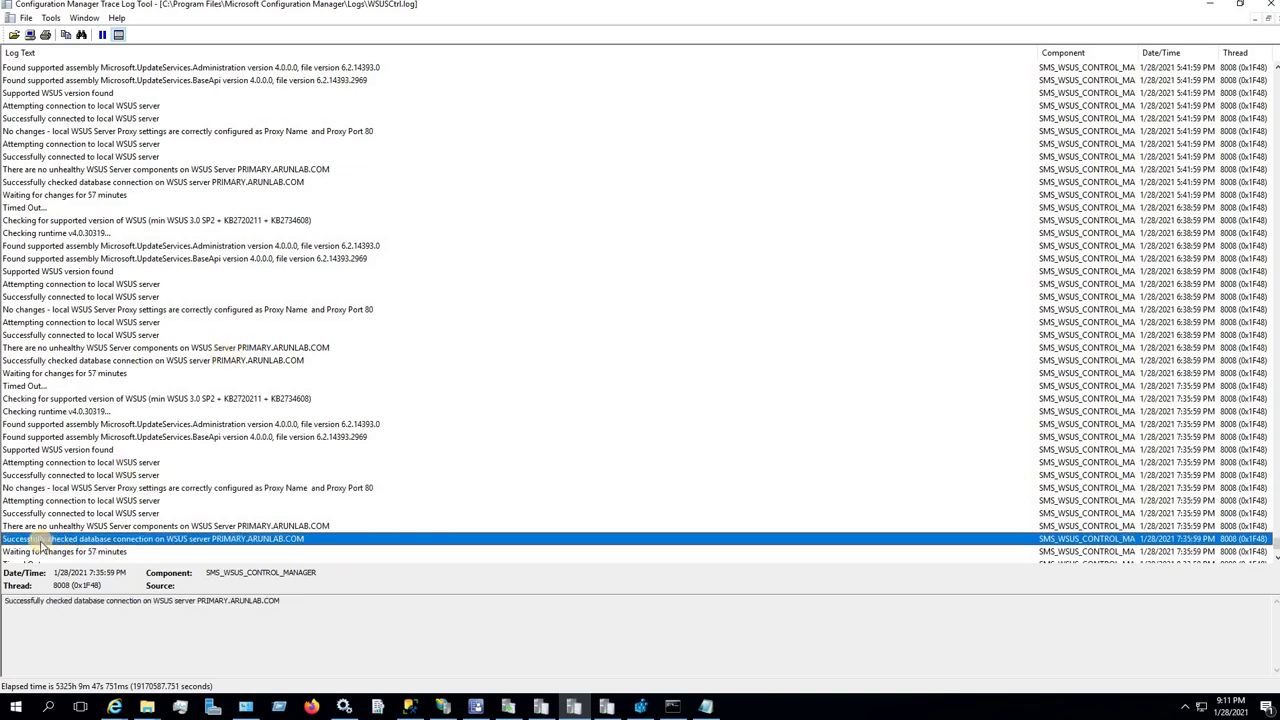
click(124, 530)
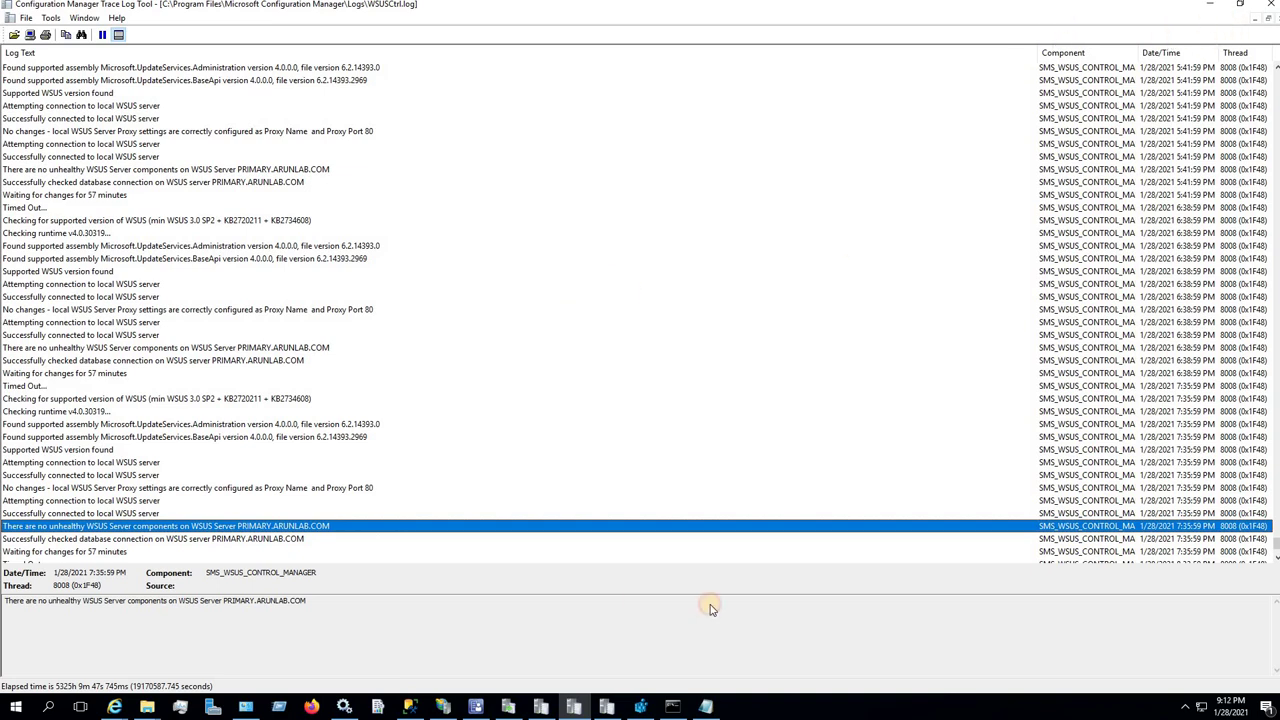
Open WCM.log and inspect the latest entries on the connection to the local WSUS server.
click(573, 707)
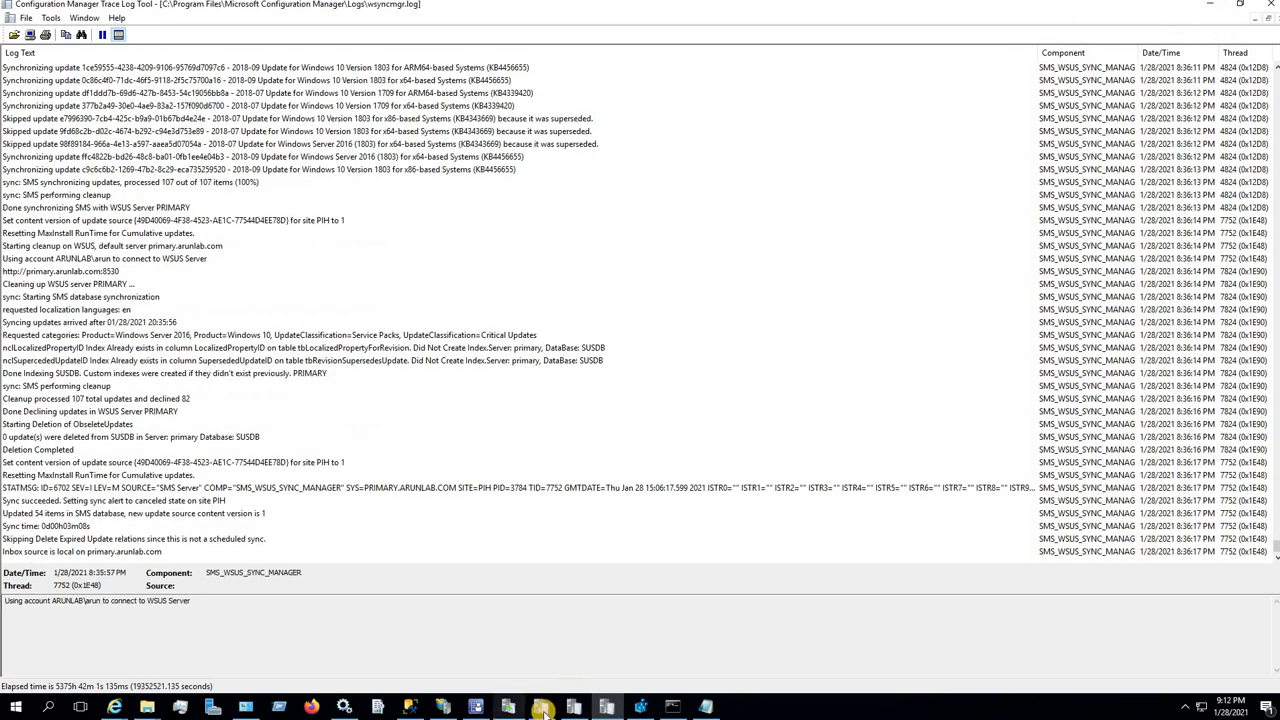
click(596, 622)
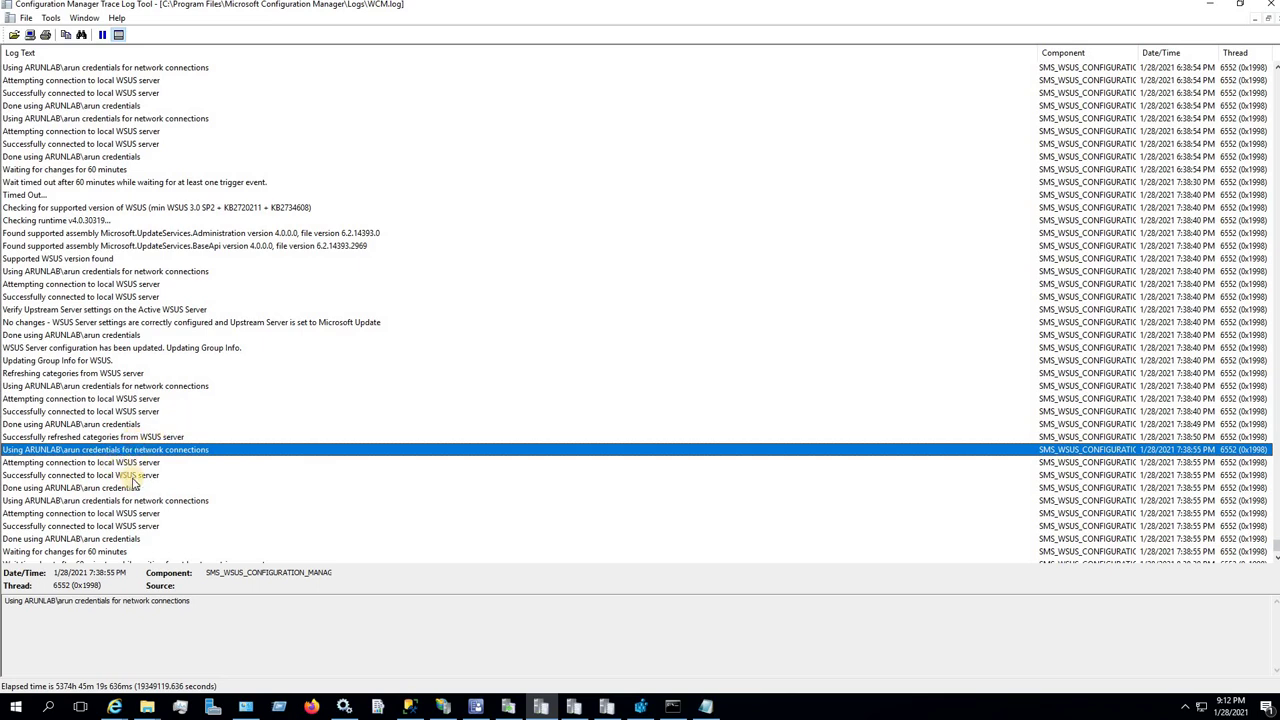
click(122, 513)
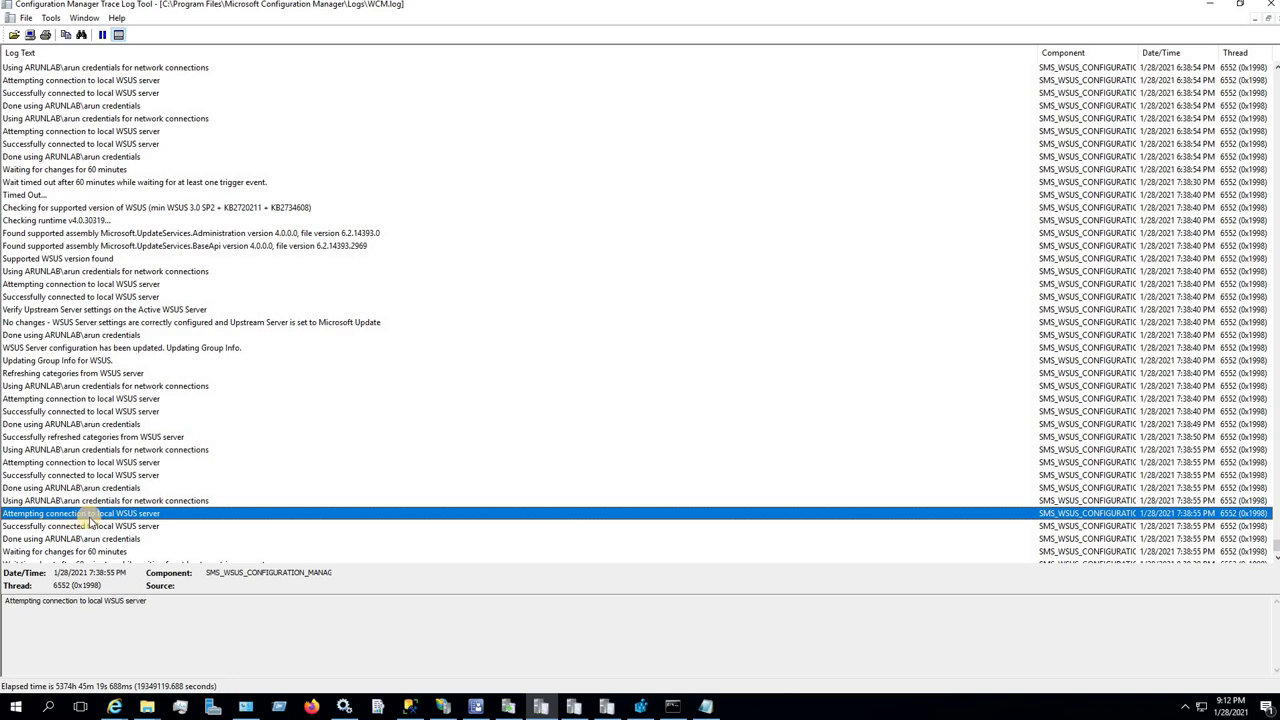
click(36, 528)
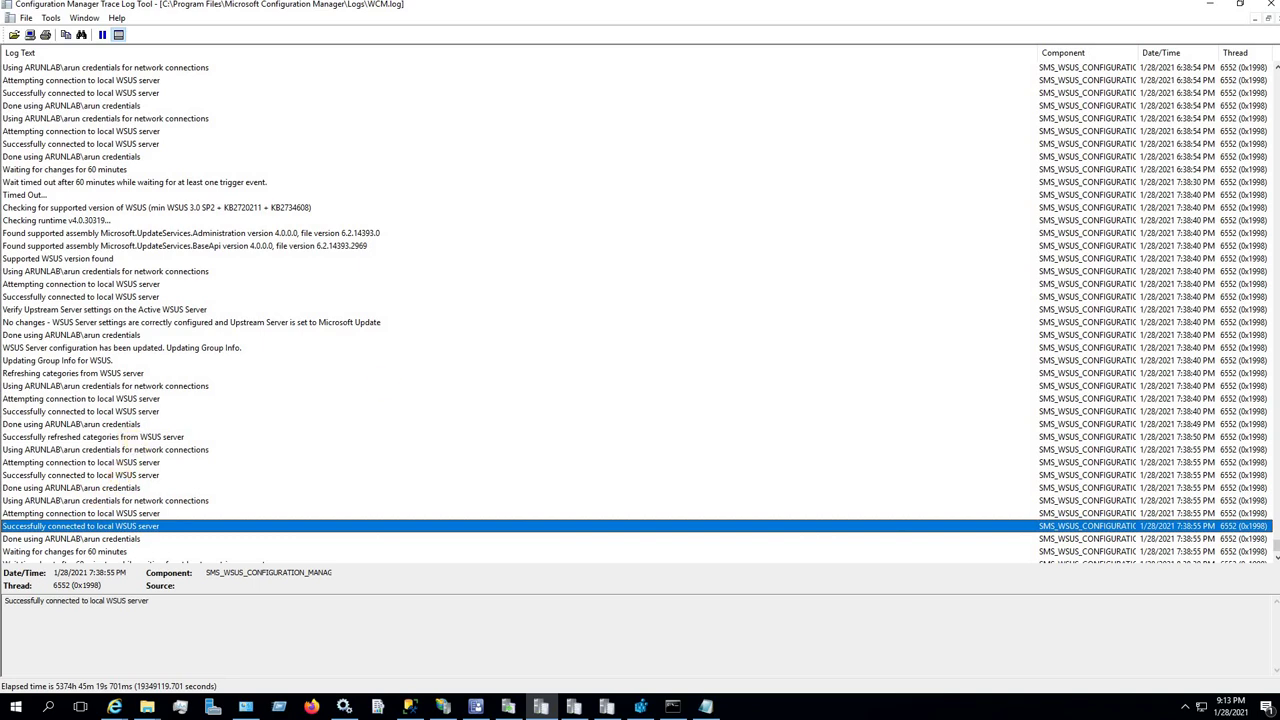
Return to the Notepad troubleshooting notes and highlight the log file list and the WSUS account permission check in item 1.
click(606, 707)
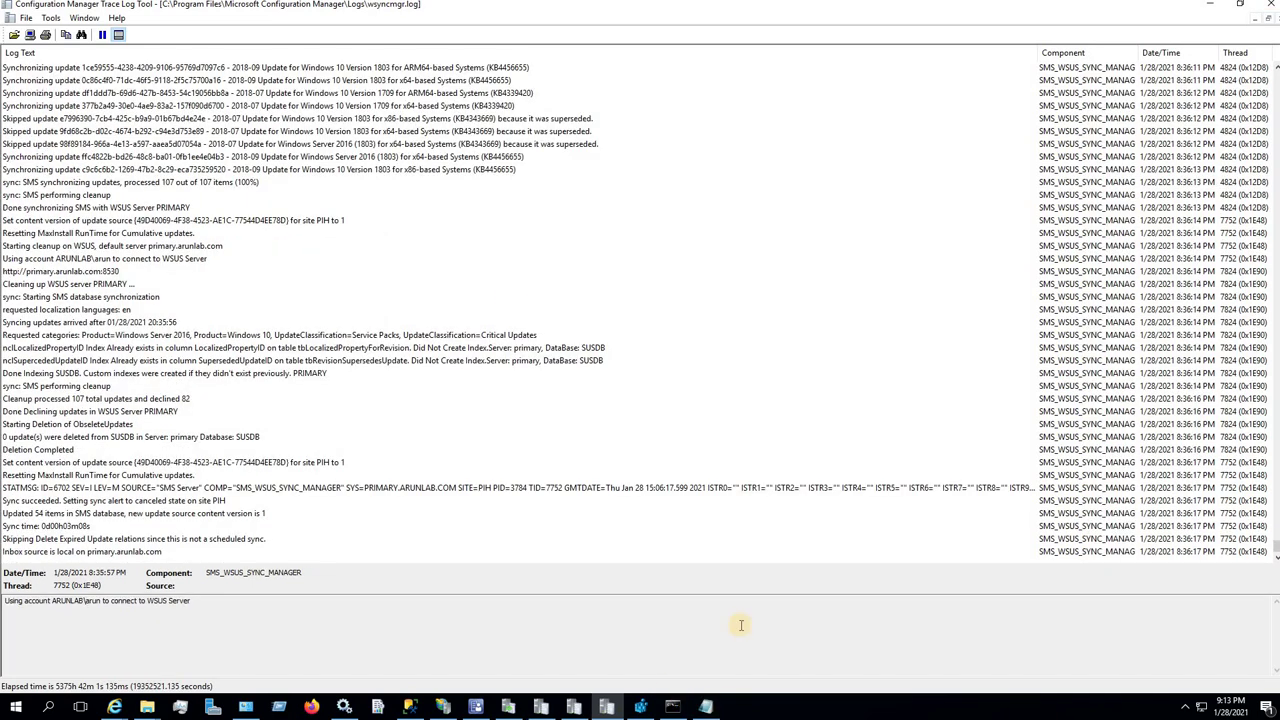
click(705, 707)
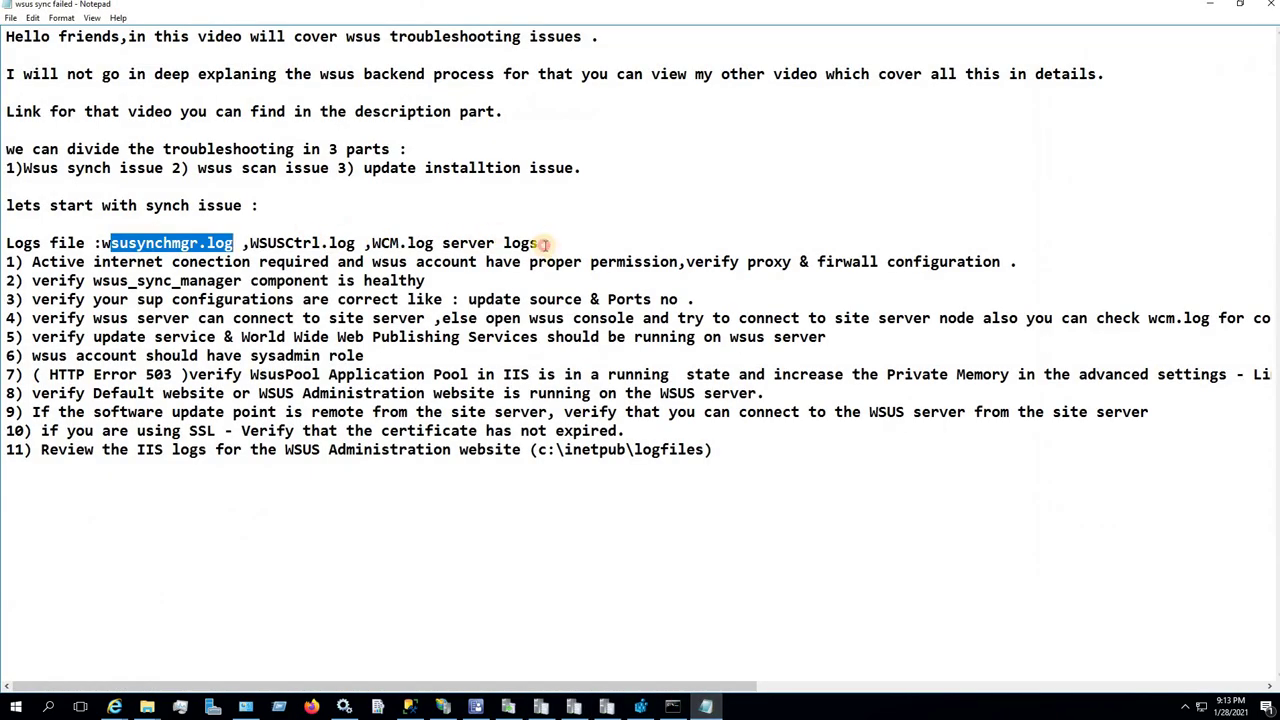
drag(540, 243, 104, 240)
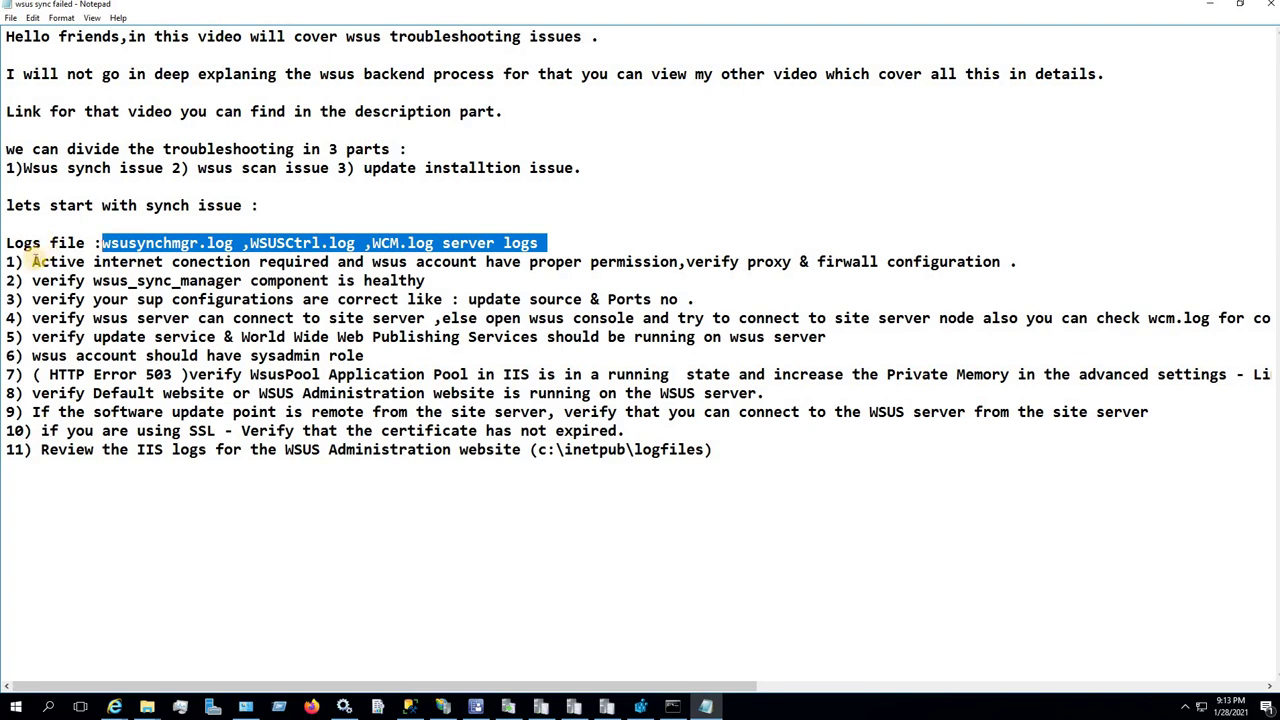
drag(32, 261, 678, 261)
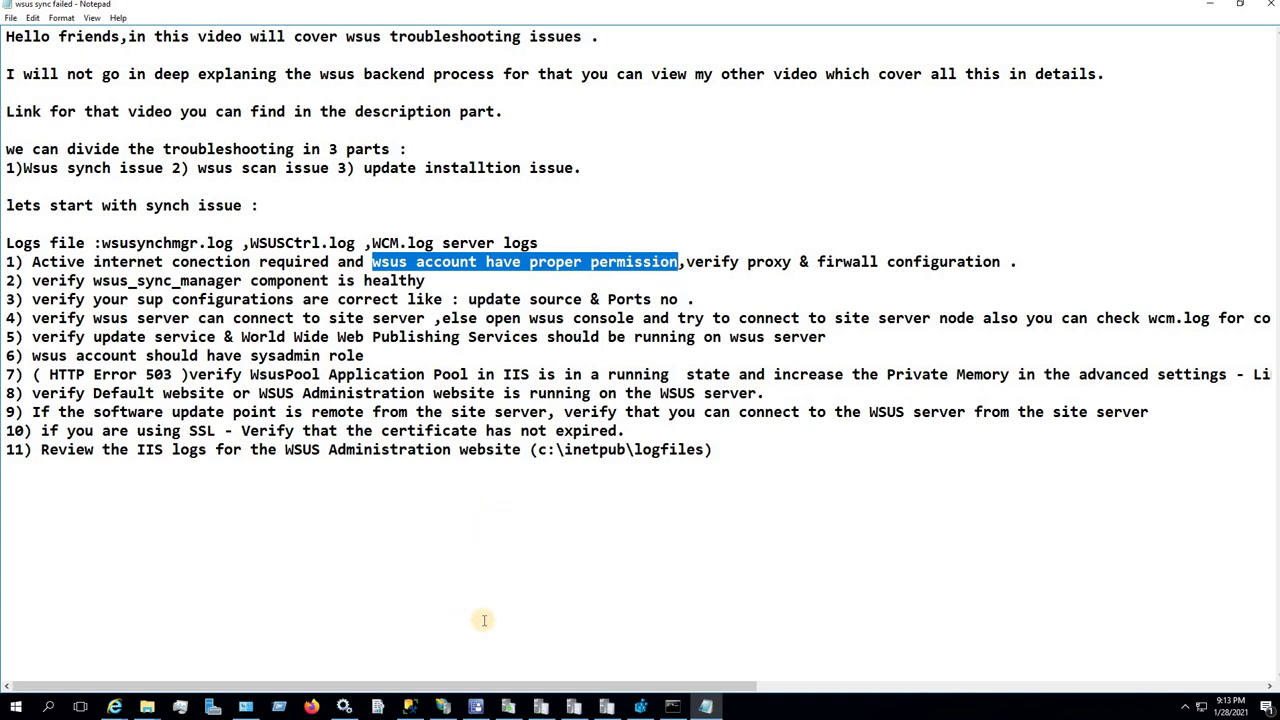
Switch to SQL Server Management Studio and check the server roles in the WSUS account's login properties, closing with OK.
click(410, 708)
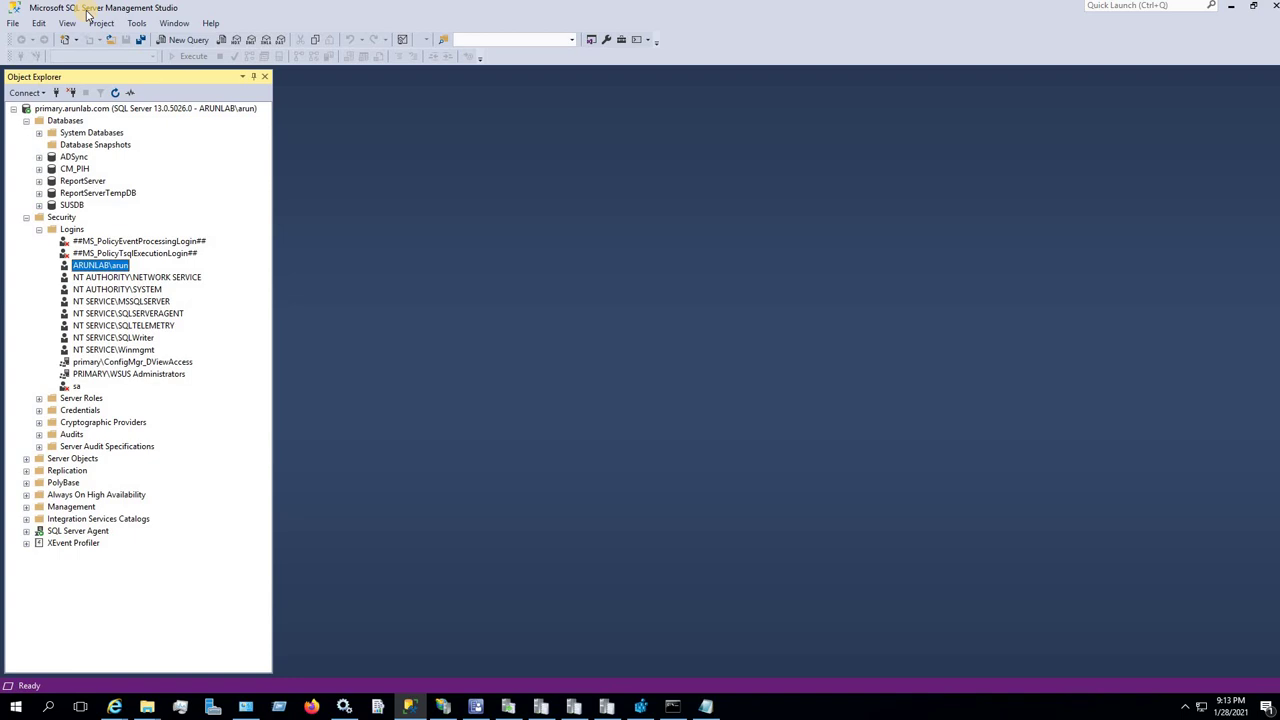
click(68, 229)
click(88, 265)
right_click(111, 268)
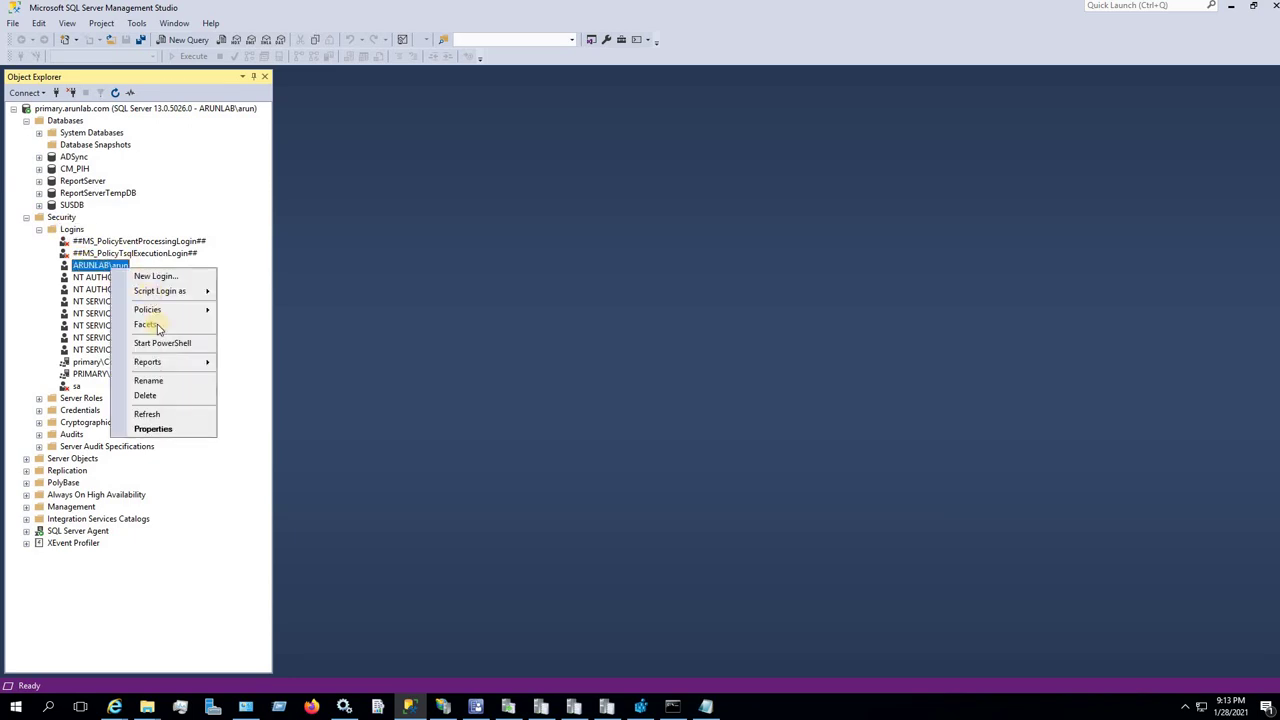
click(153, 429)
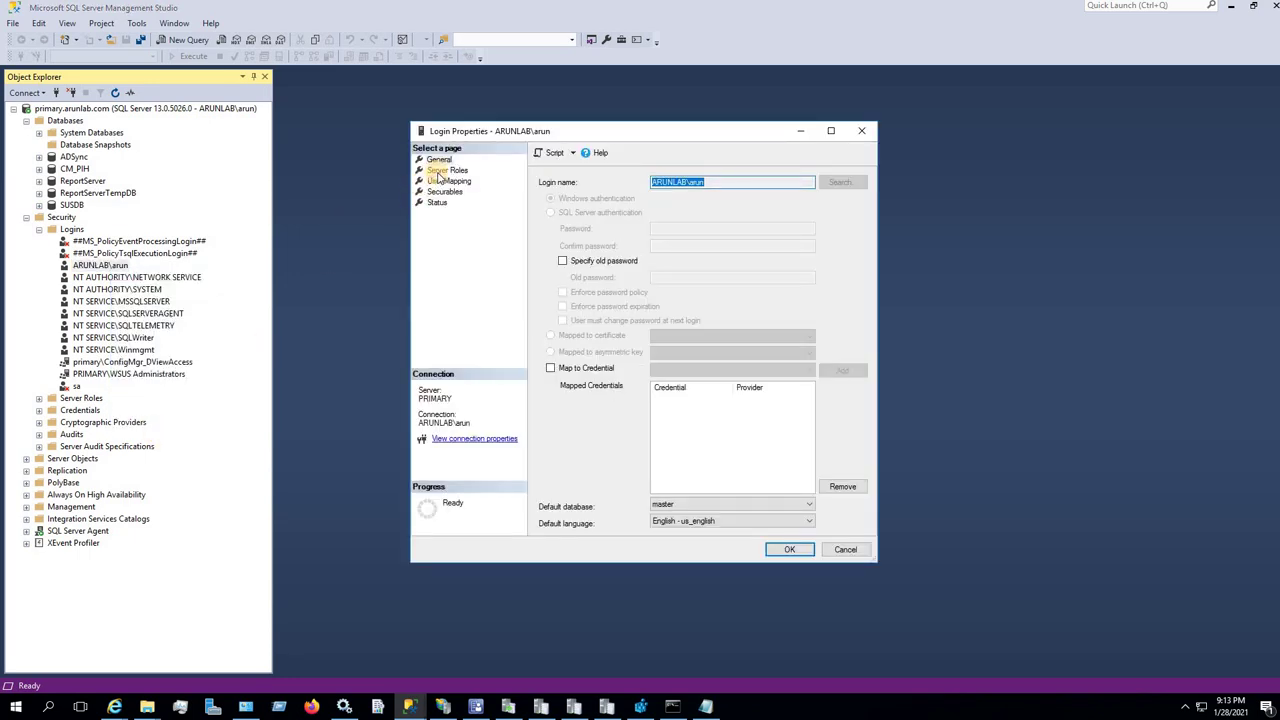
click(441, 171)
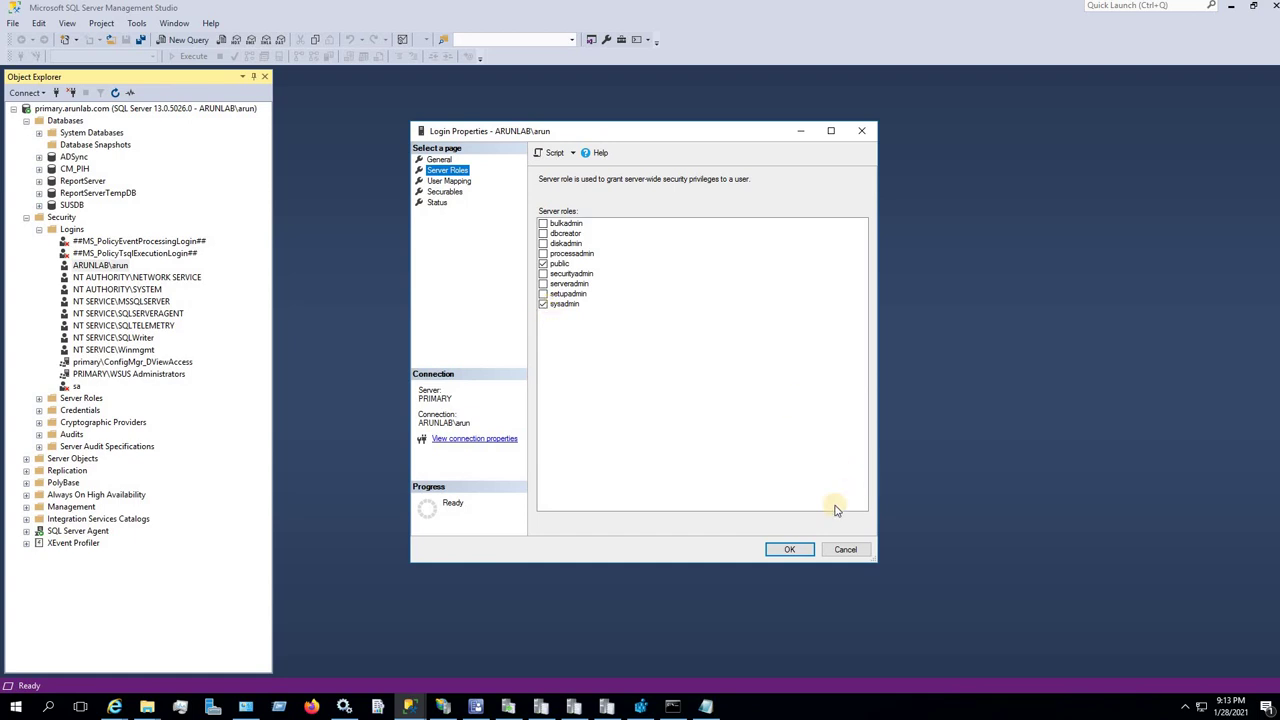
click(795, 551)
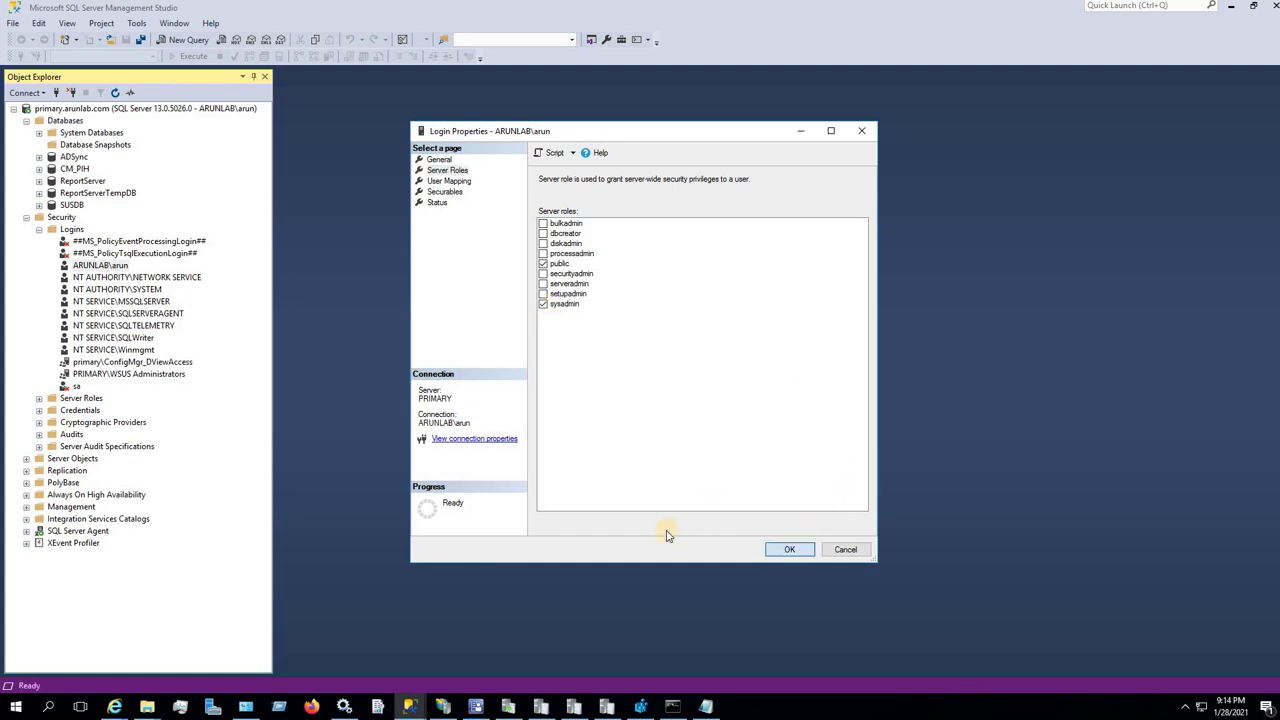
Return to the Notepad notes and highlight the proxy and firewall check and the wsus_sync_manager component in item 2.
click(705, 706)
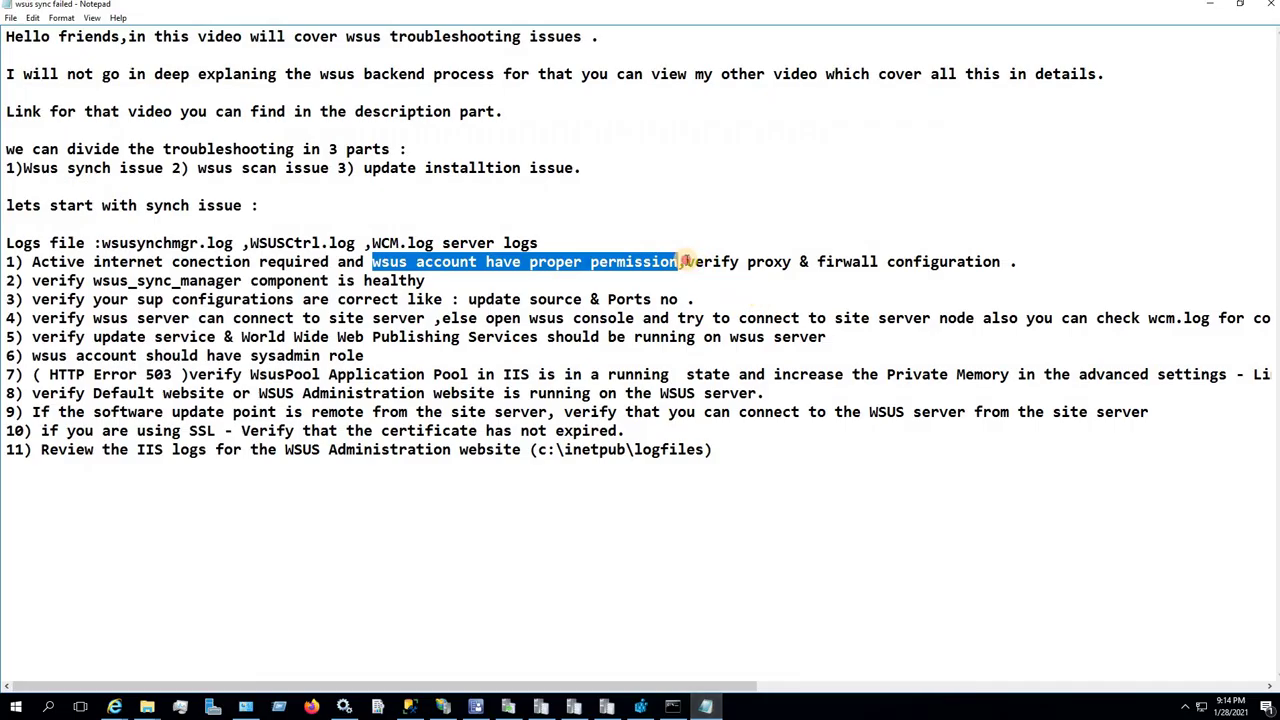
drag(686, 262, 800, 277)
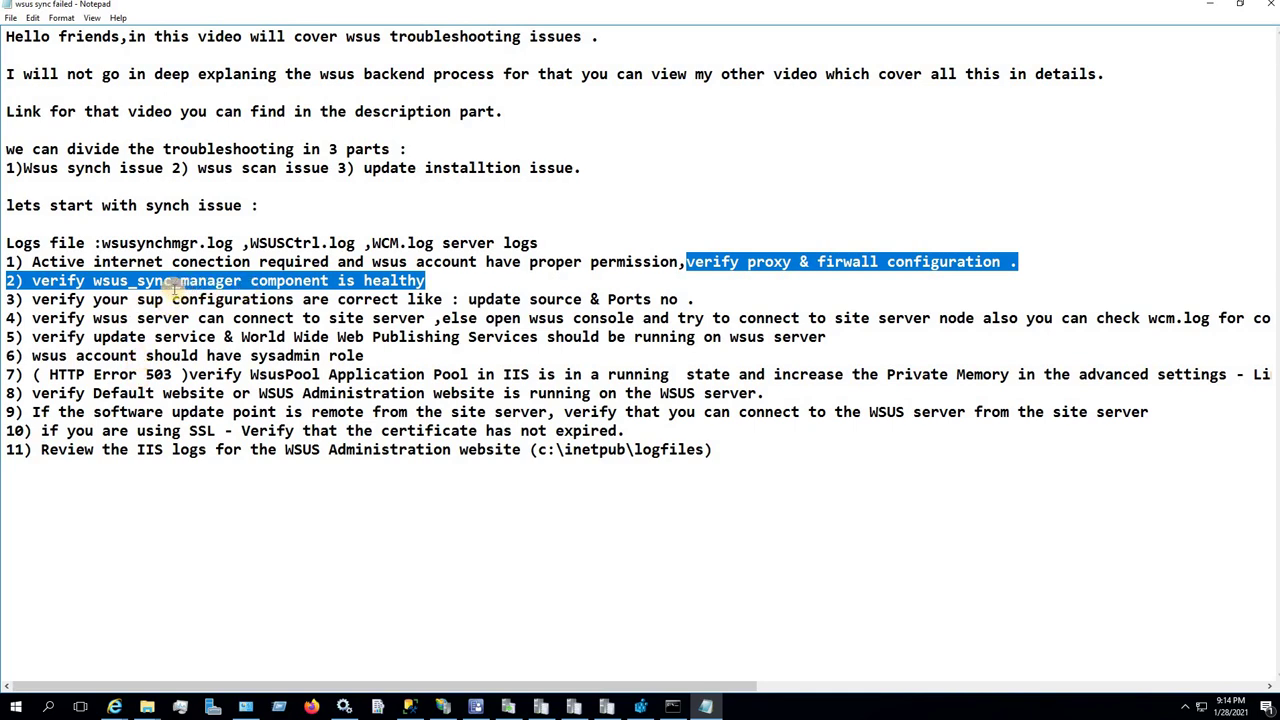
click(95, 281)
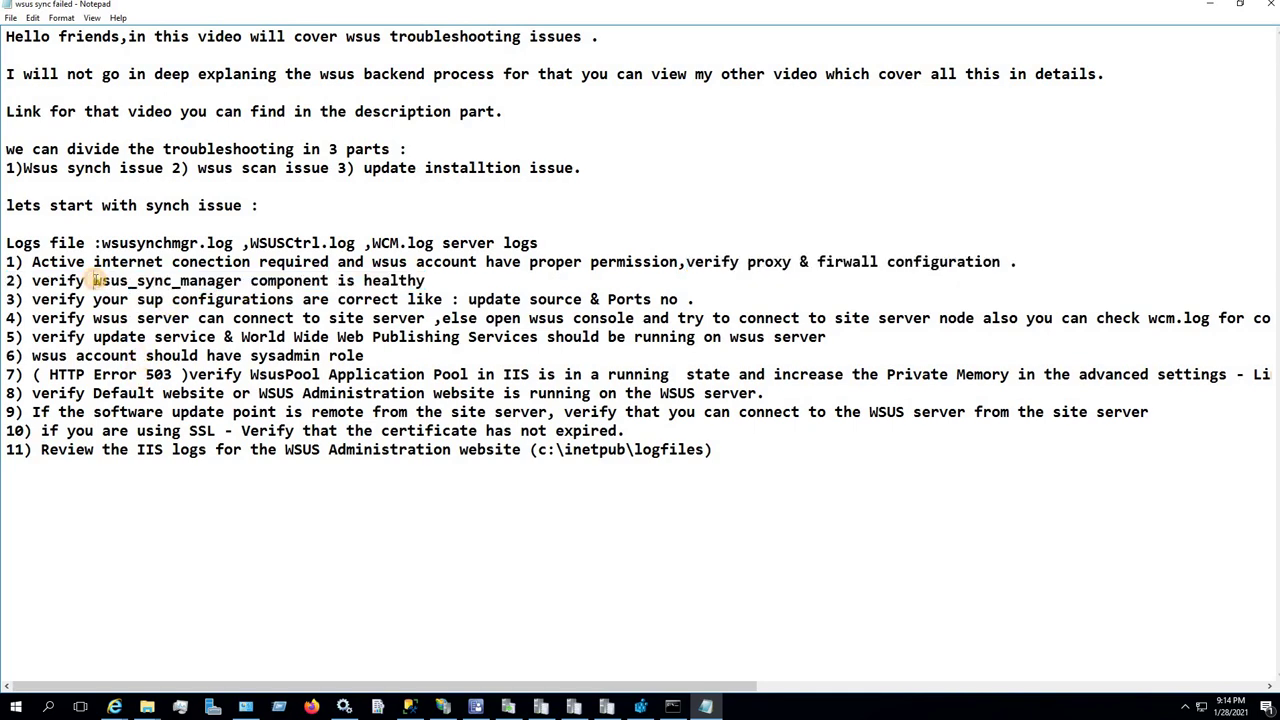
drag(95, 281, 240, 283)
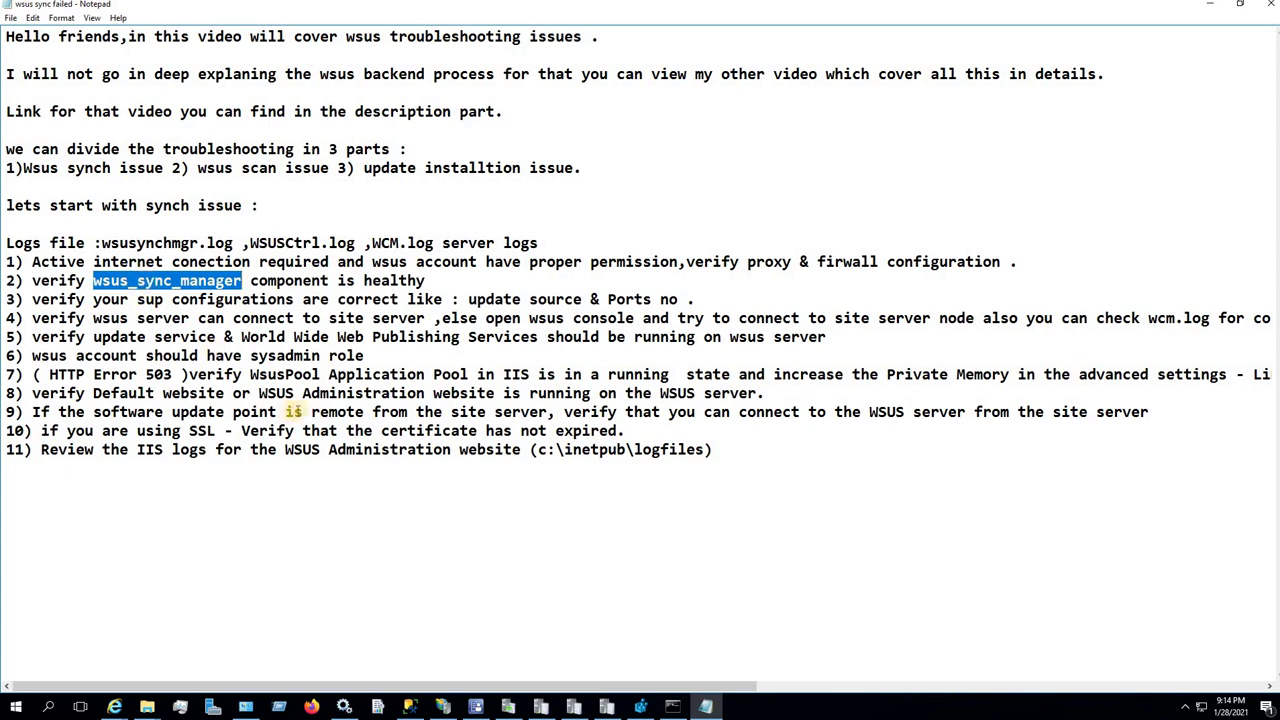
Switch to the Configuration Manager console, filter Component Status under Monitoring for "wsus" and select SMS_WSUS_SYNC_MANAGER to check its status.
click(476, 708)
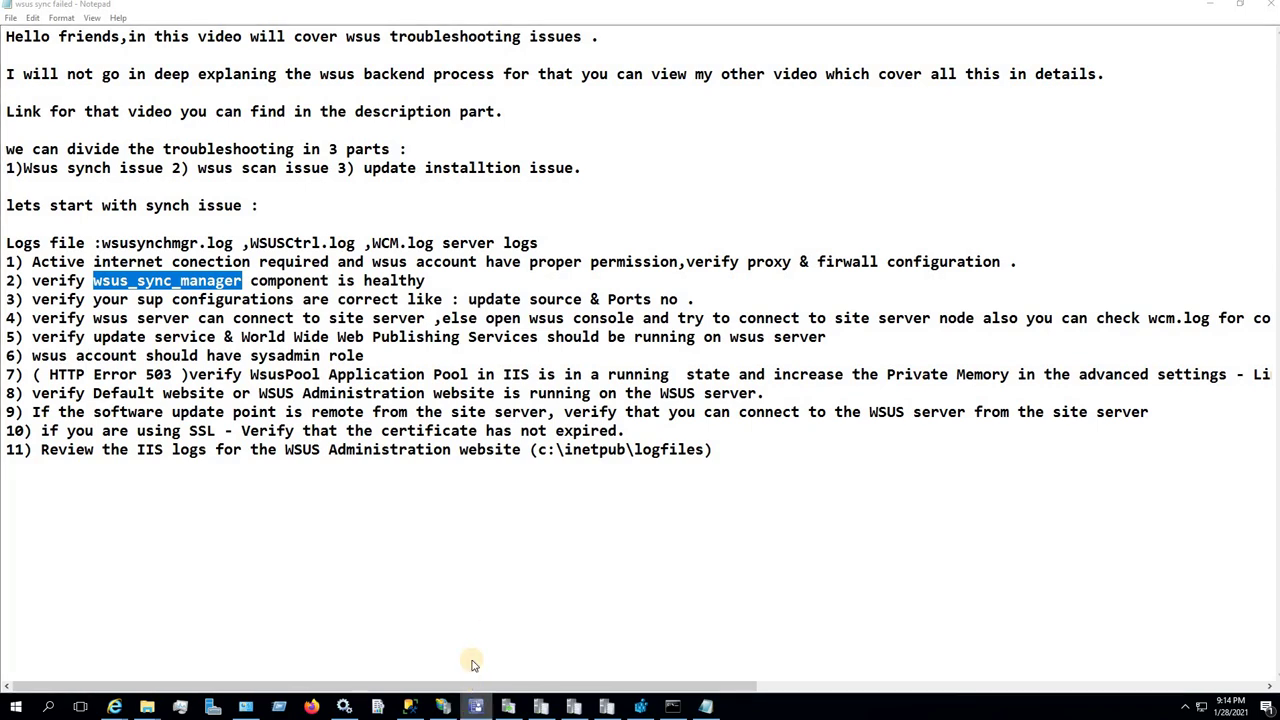
click(476, 630)
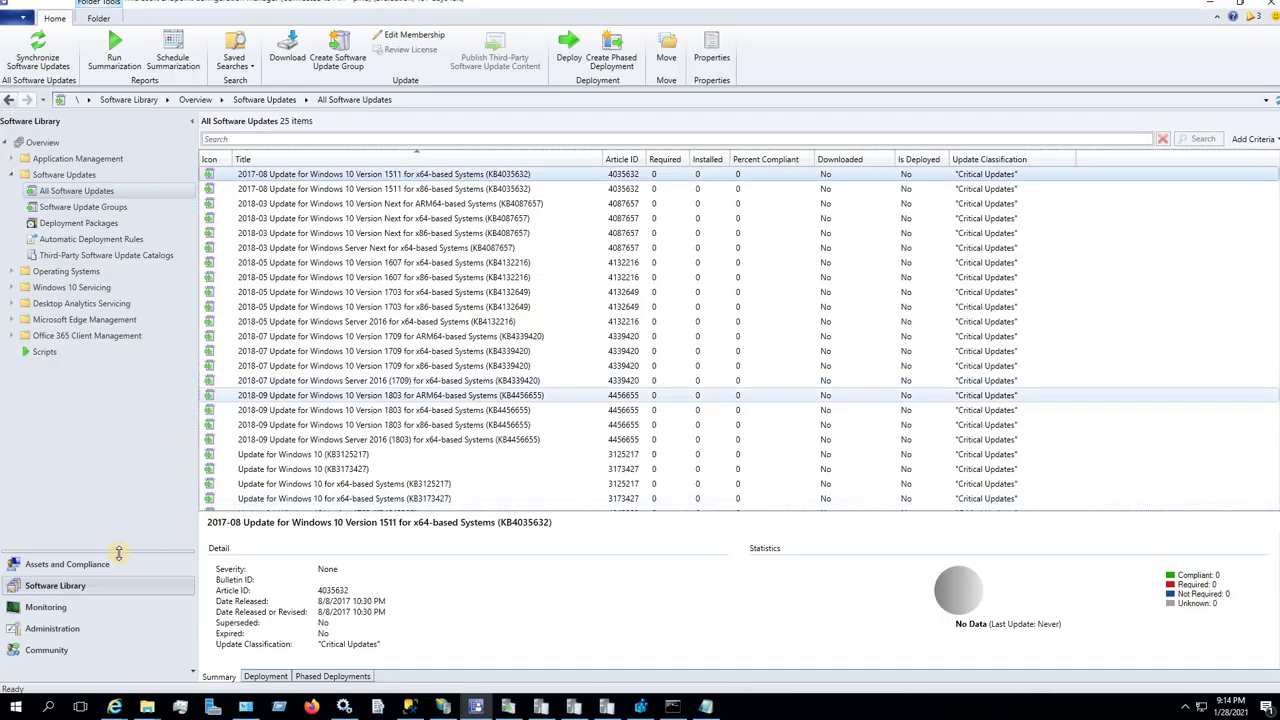
click(58, 610)
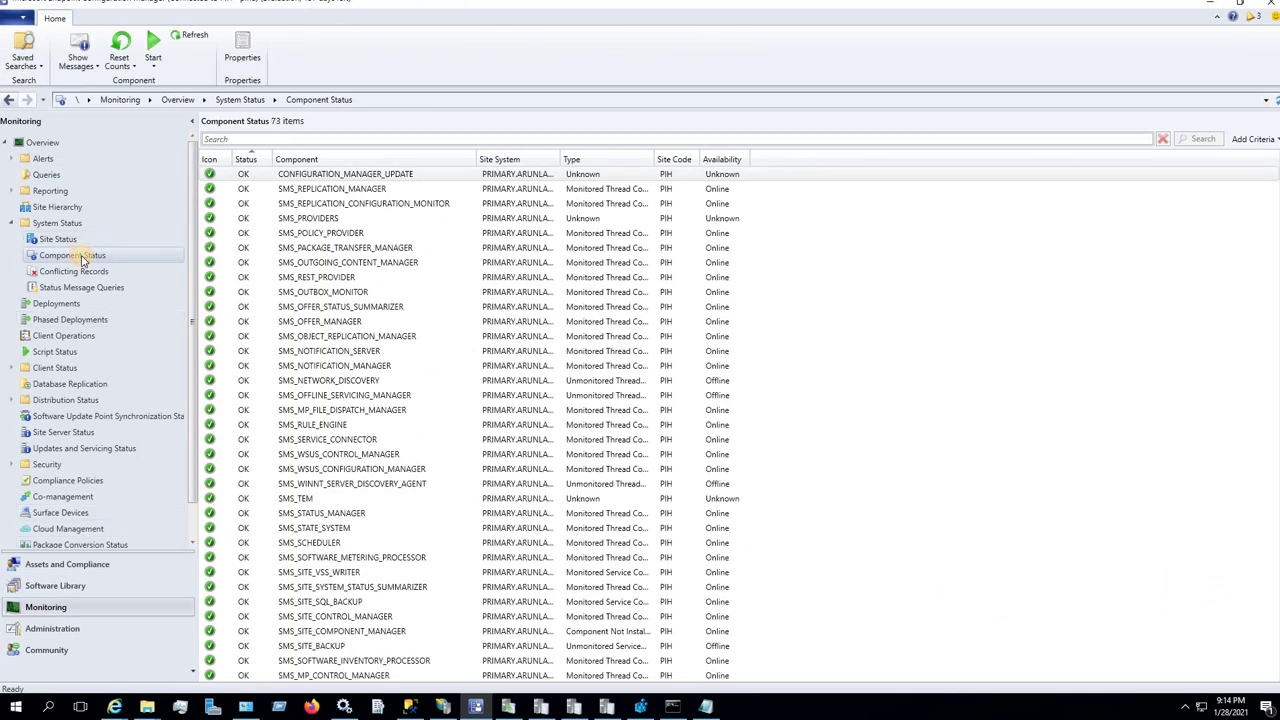
click(83, 258)
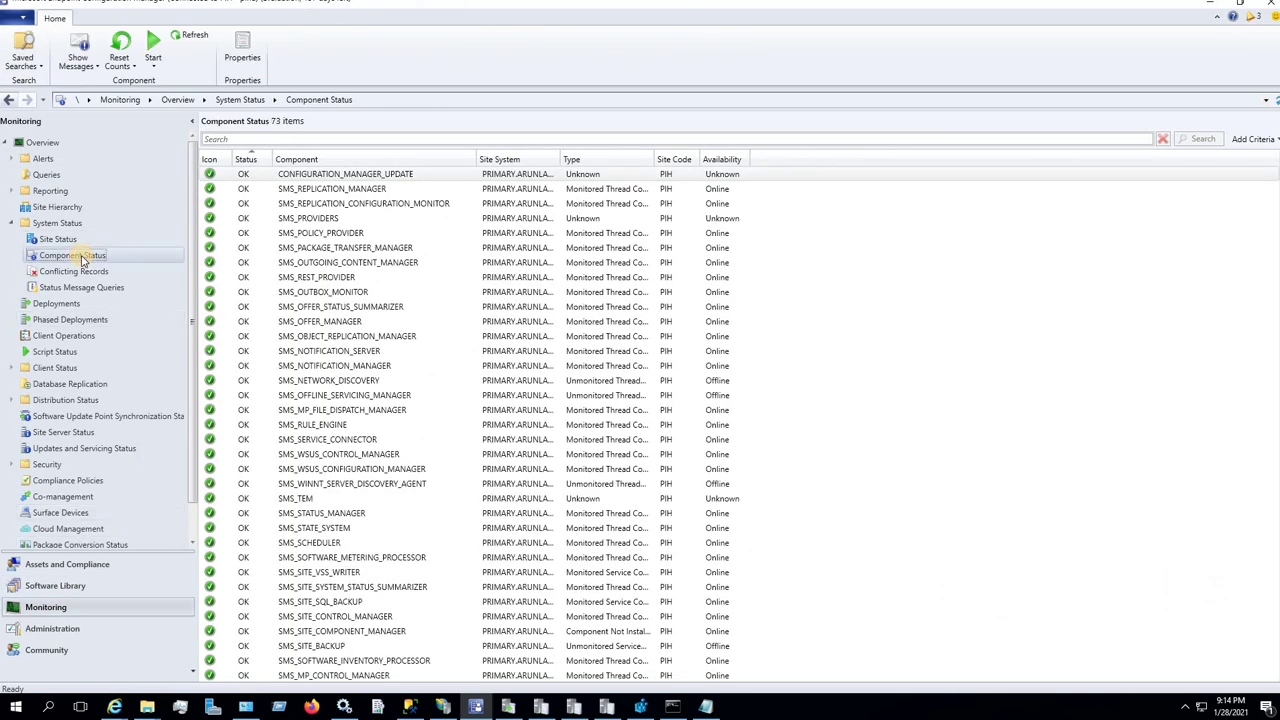
click(256, 140)
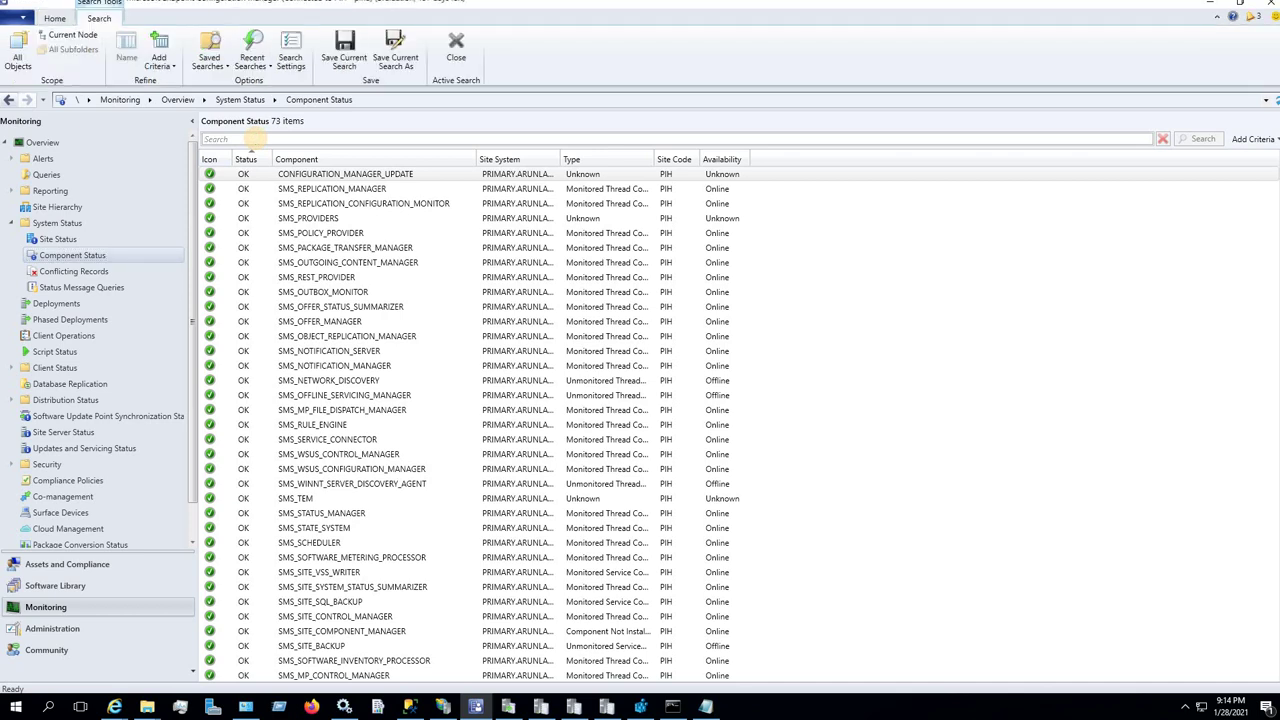
text(wsus)
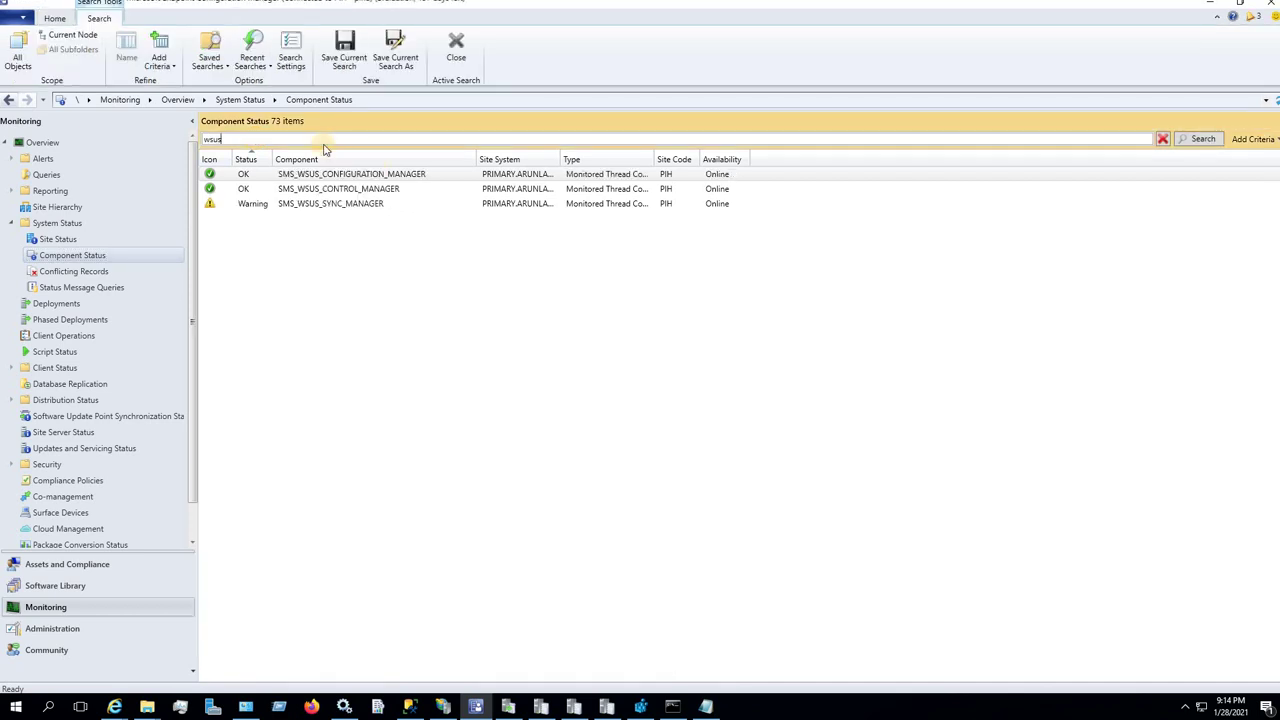
click(352, 207)
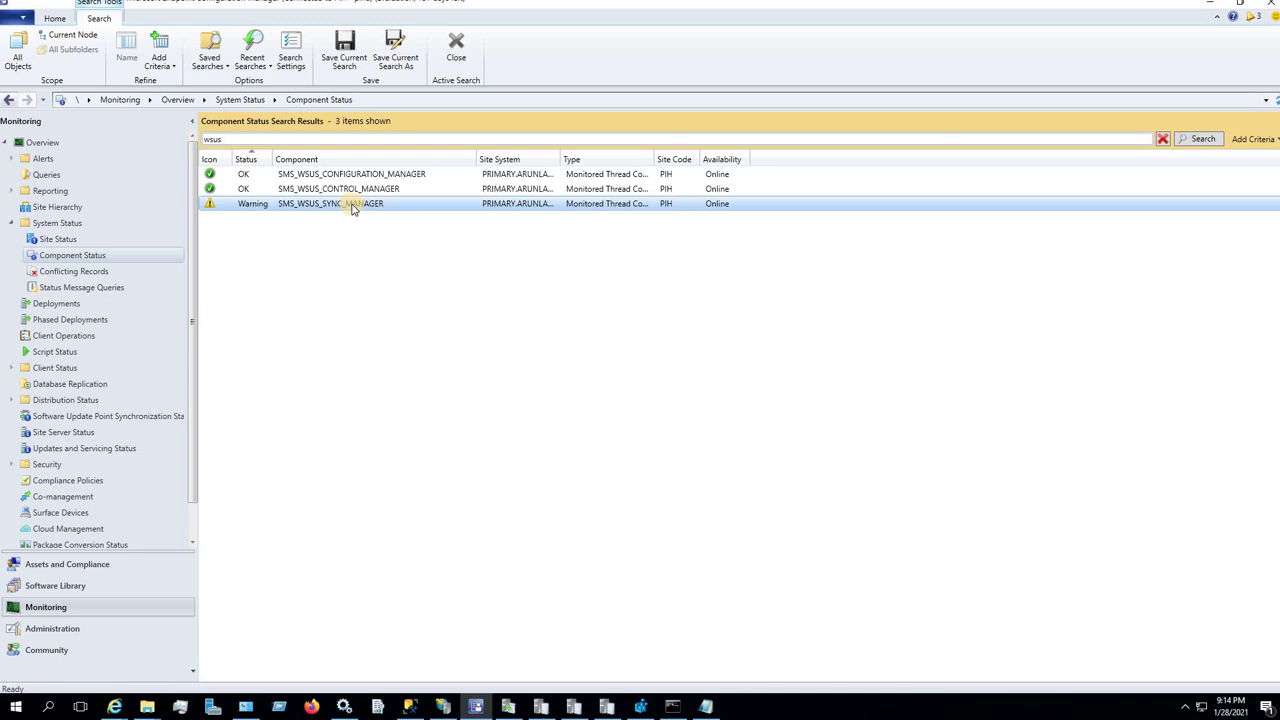
Consult the Notepad notes, then switch to WCM.log and highlight the message about the local WSUS server connection.
click(705, 707)
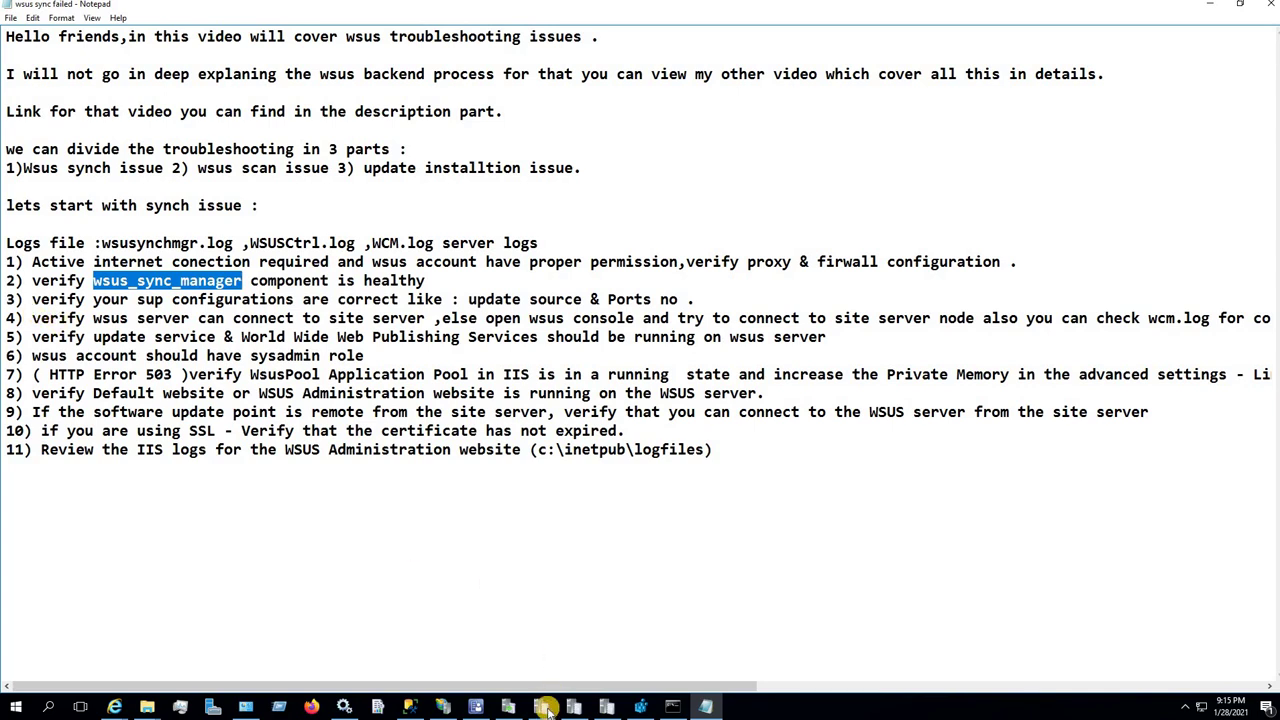
mouse_move(547, 709)
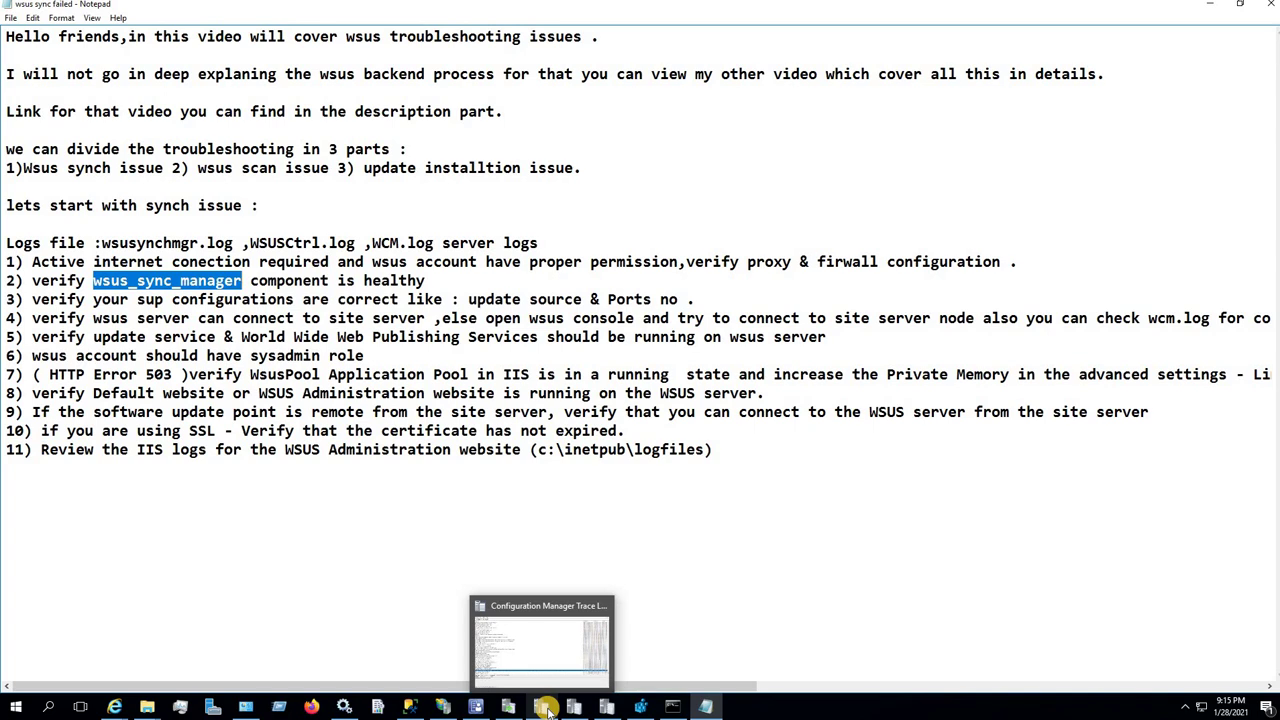
click(556, 646)
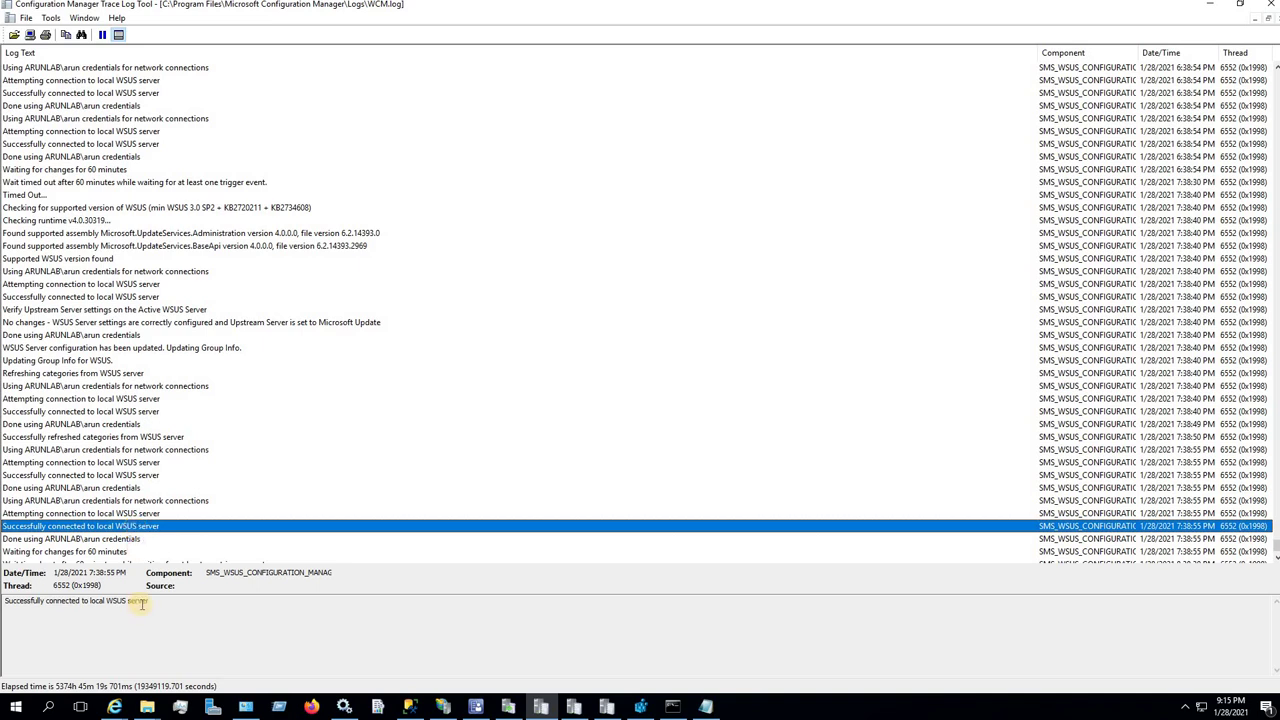
click(30, 604)
triple_click(33, 606)
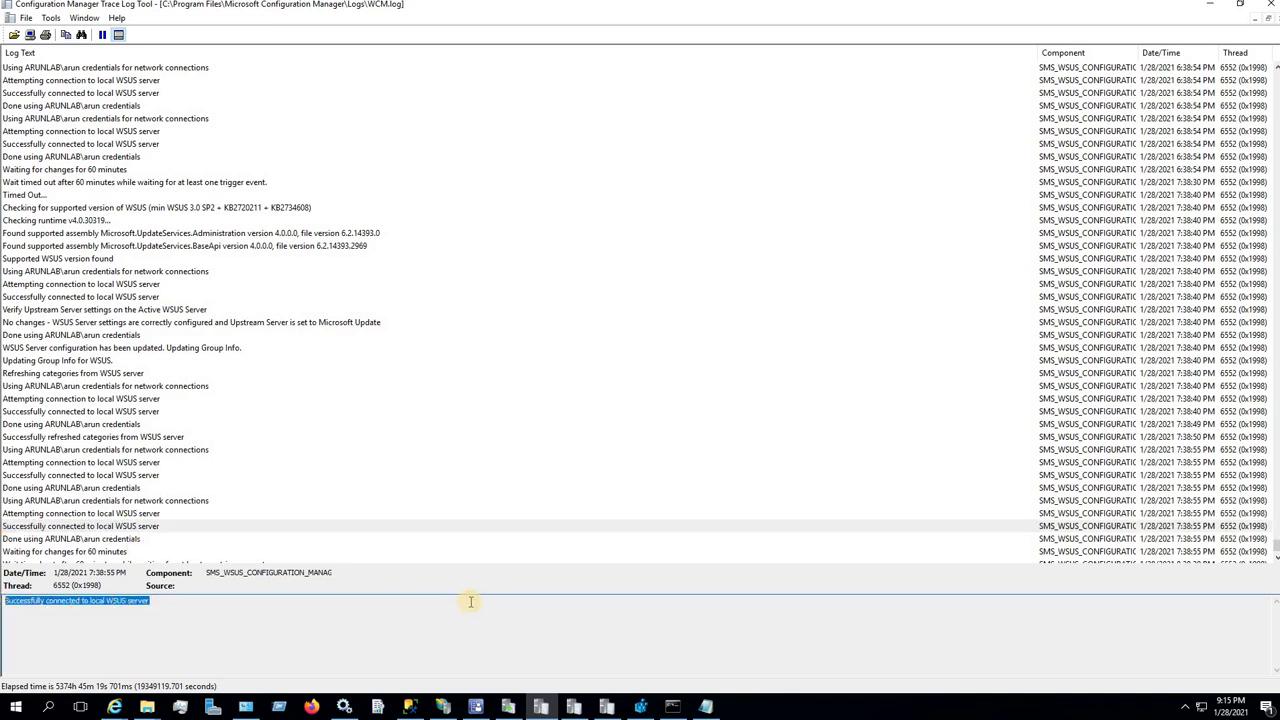
click(445, 705)
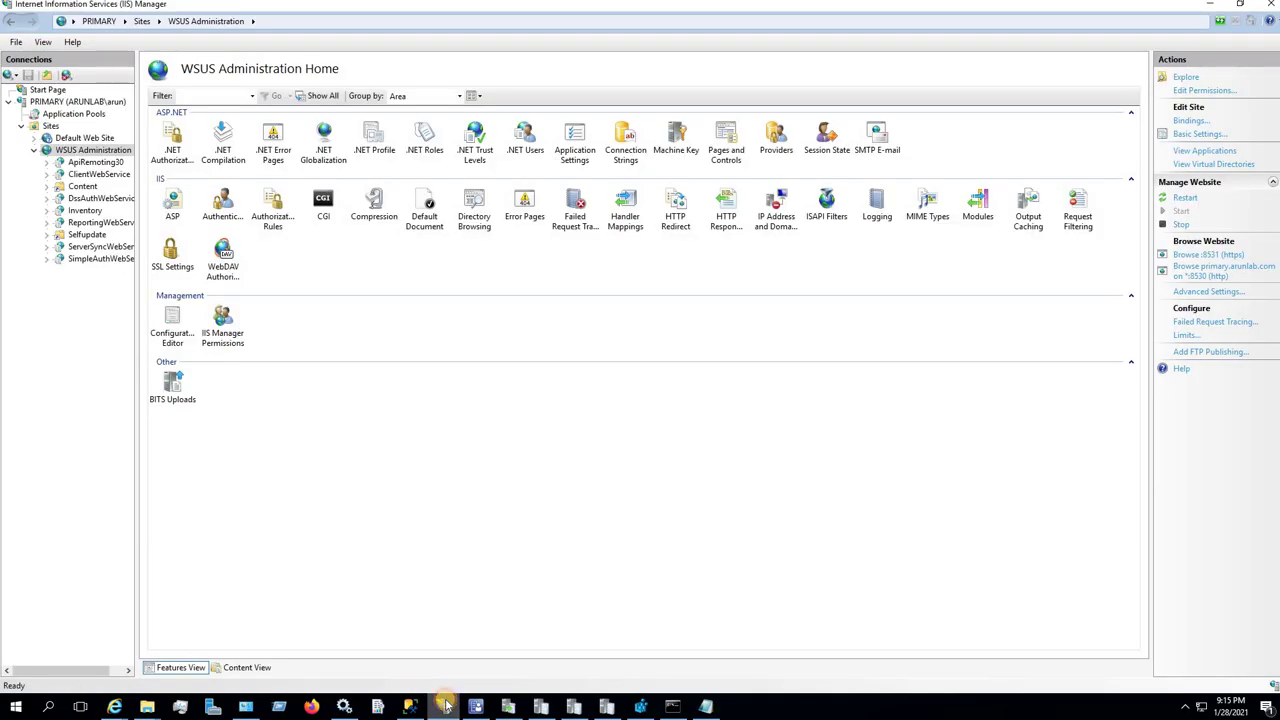
click(445, 706)
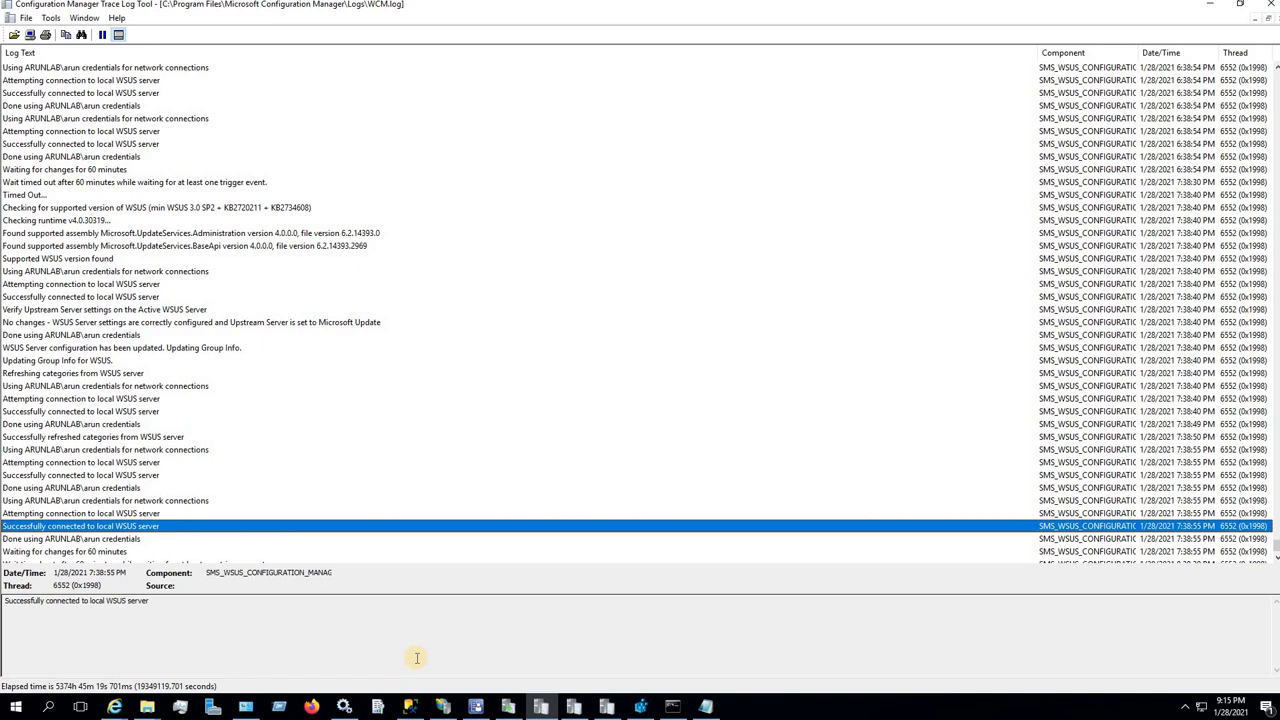
Switch to the Update Services console and inspect the PRIMARY.ARUNLAB.COM and PRIMARY server nodes.
click(508, 706)
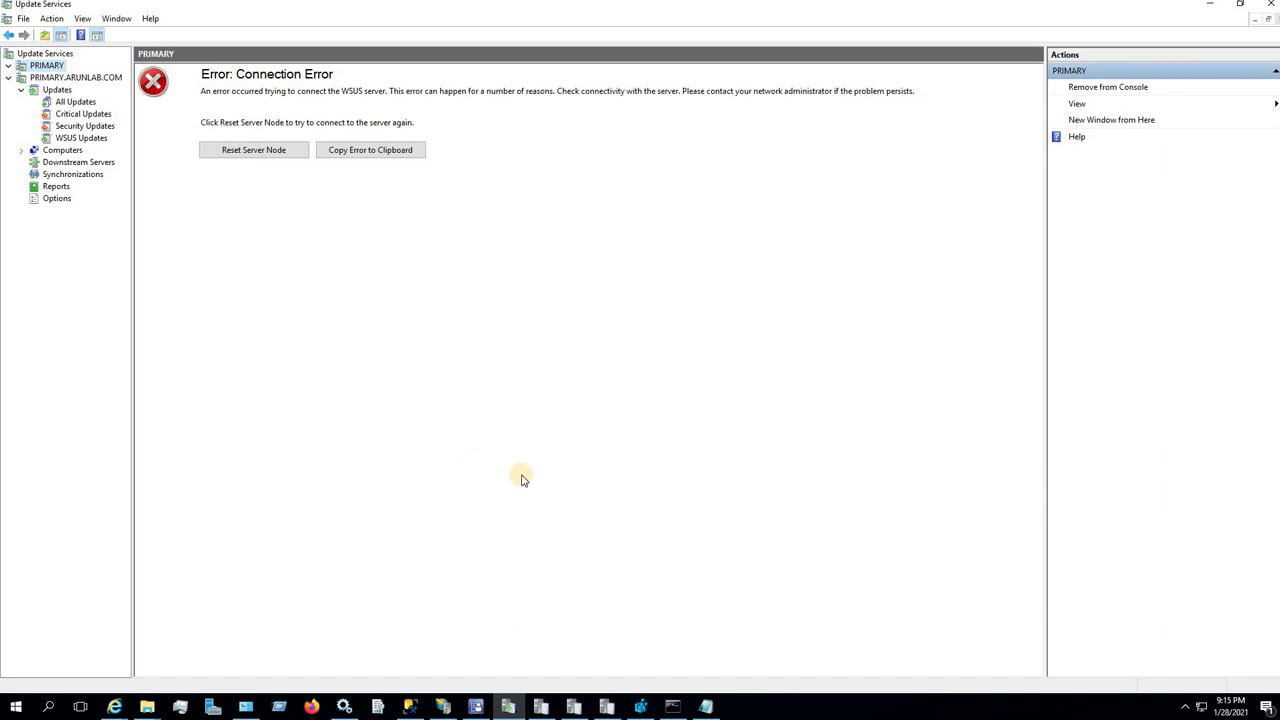
click(89, 79)
right_click(88, 77)
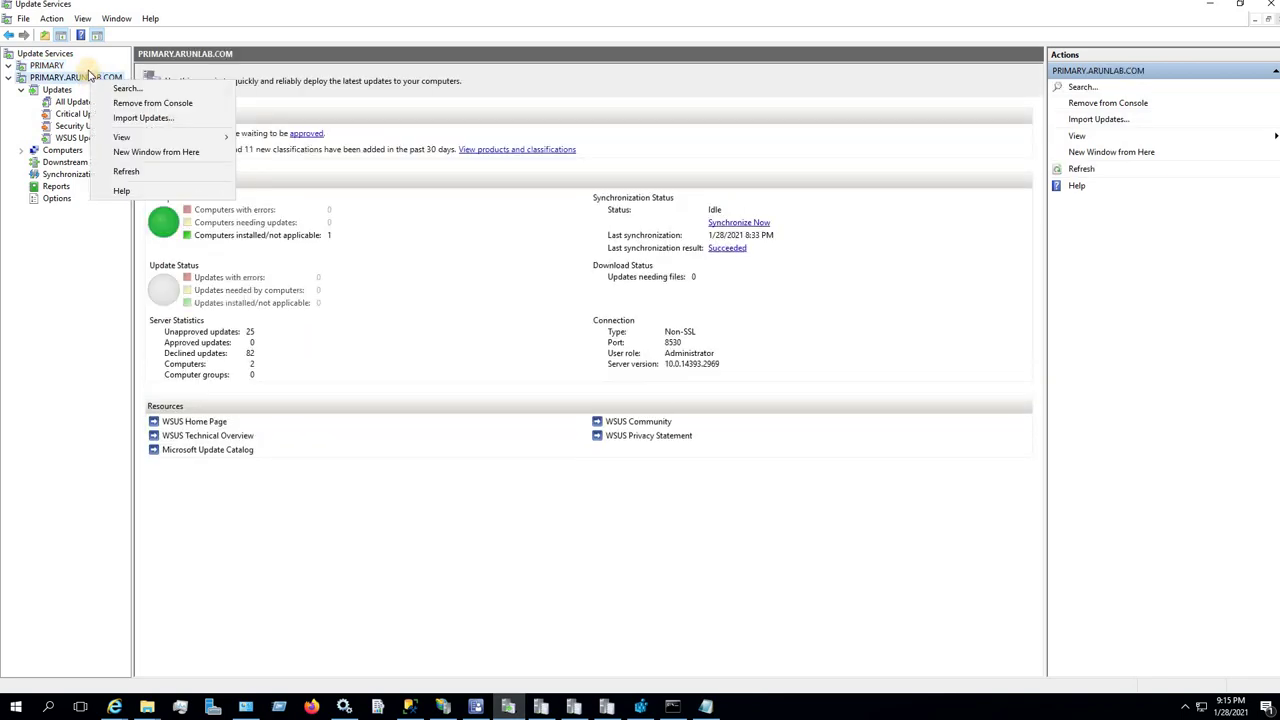
click(57, 66)
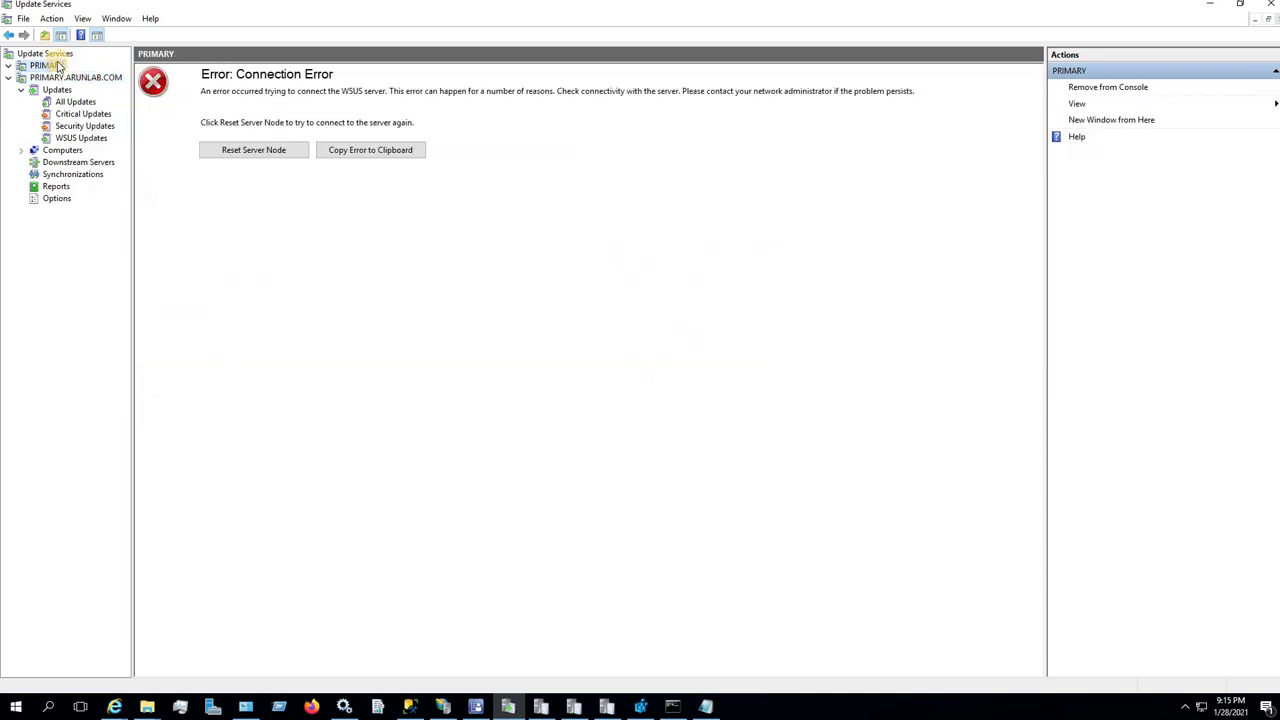
right_click(57, 63)
Connect the Update Services console to the server PRIMARY.ARUNLAB.COM on port 8530 without SSL.
click(55, 54)
right_click(72, 57)
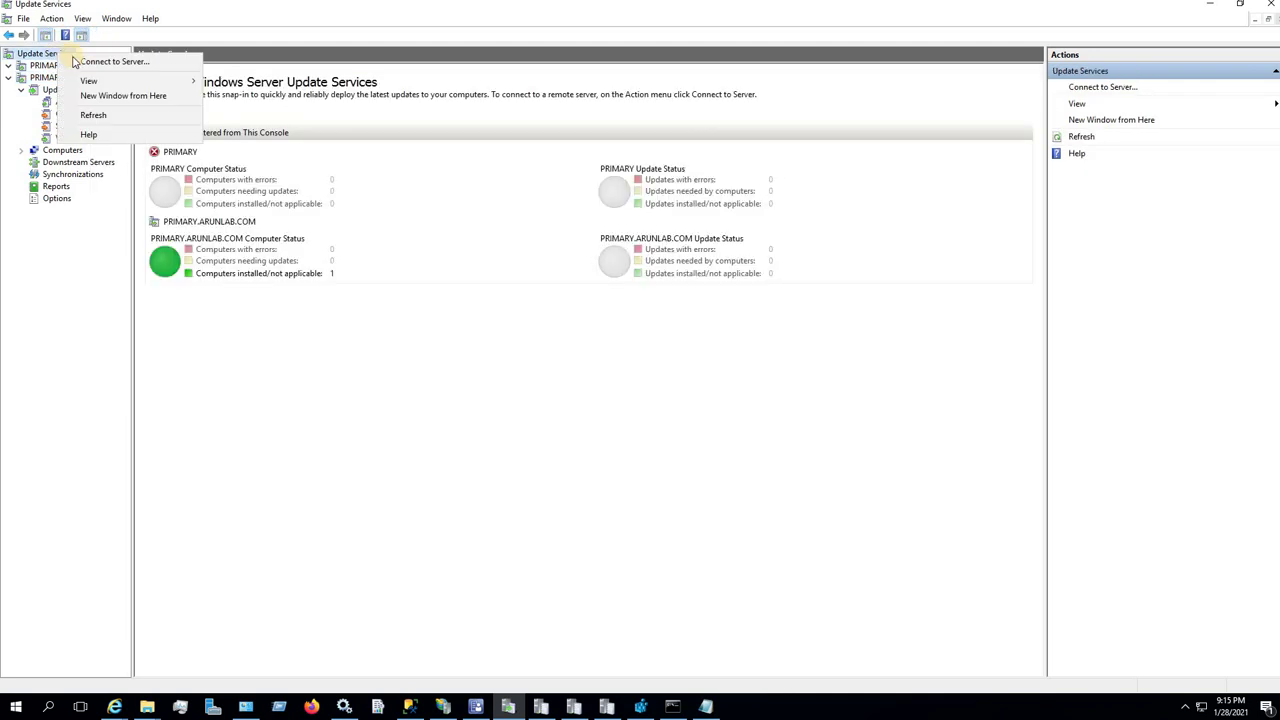
click(90, 62)
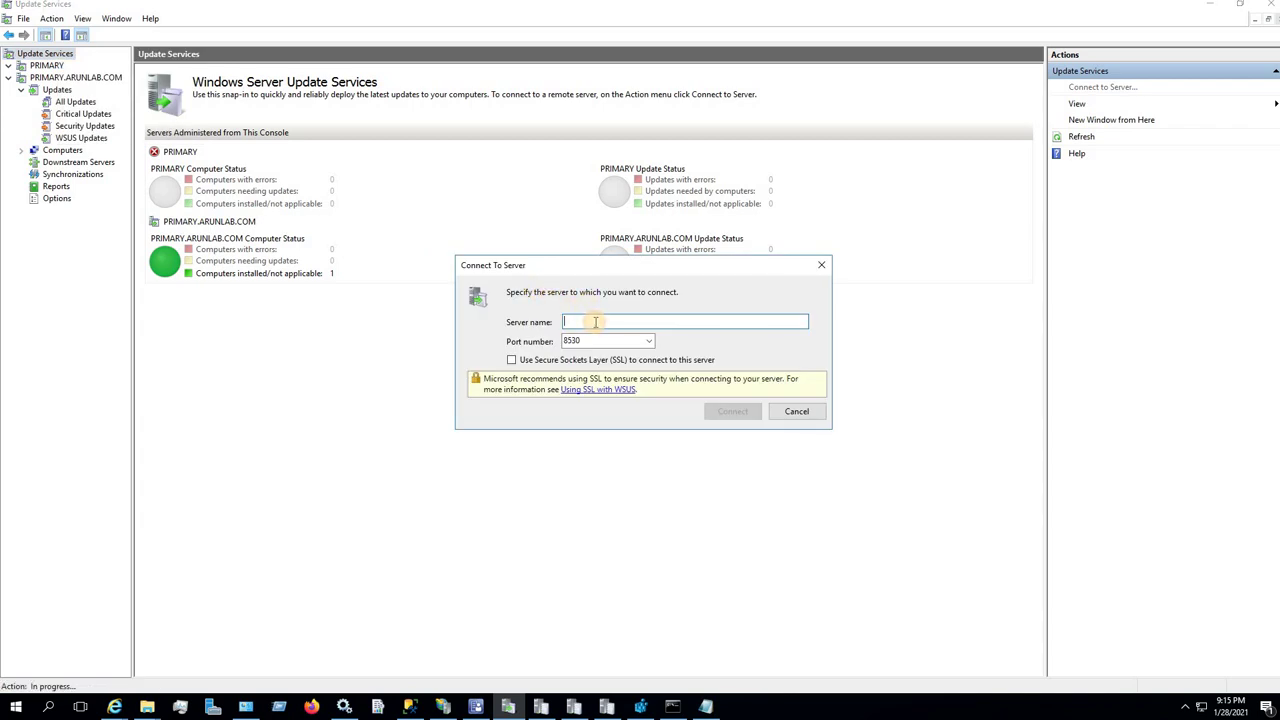
text(PRIMARY.ARUNLAB.C)
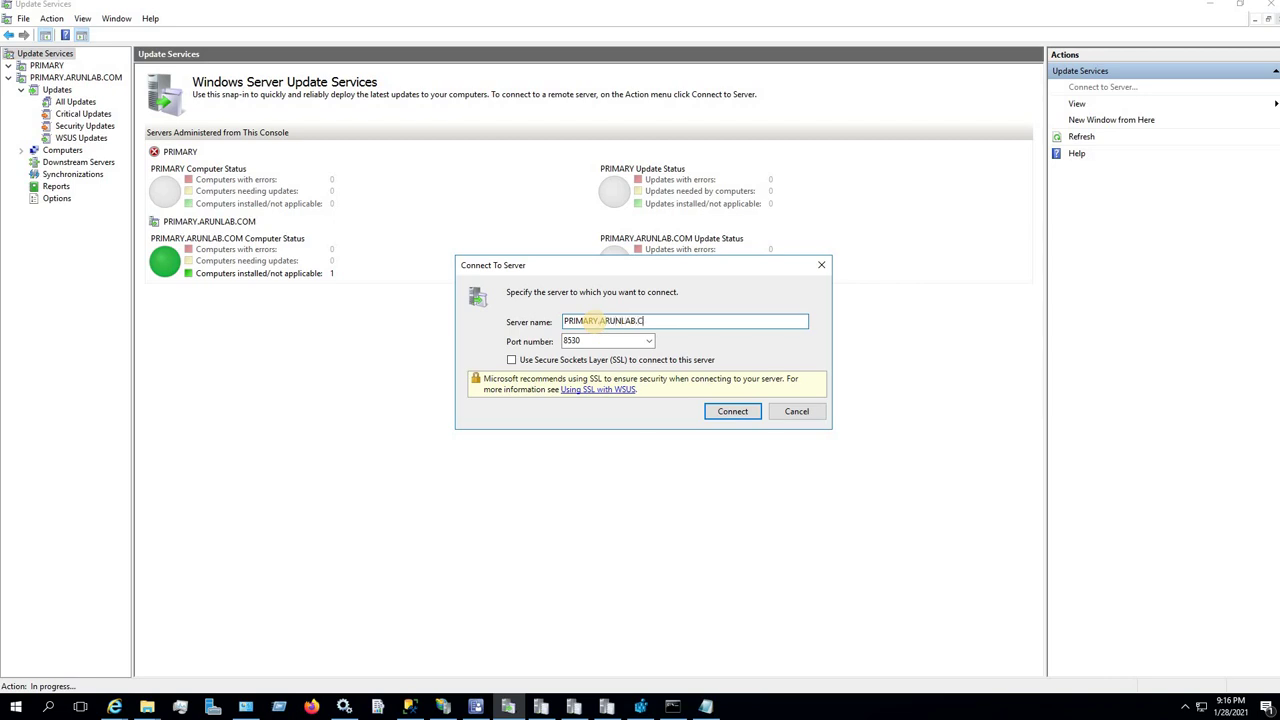
text(OM)
click(729, 410)
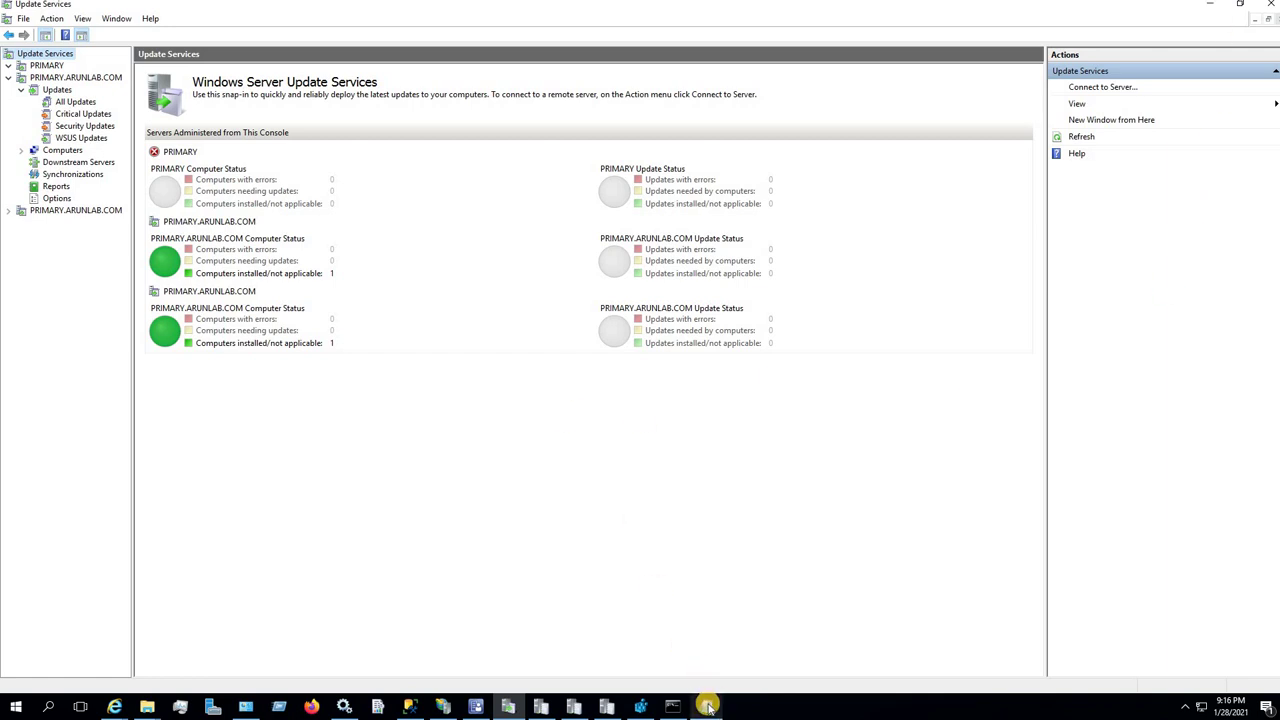
Return to the Notepad notes and highlight the advice in item 4 to try connecting to the site server.
mouse_move(707, 707)
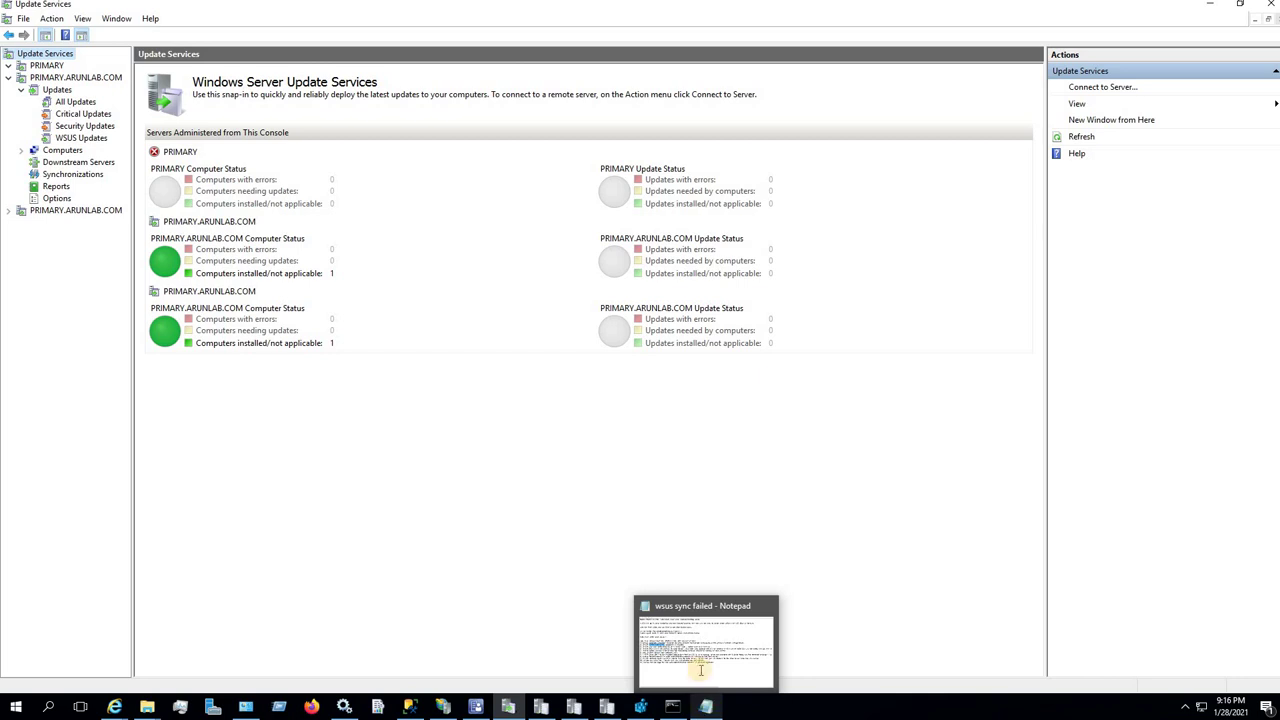
click(707, 707)
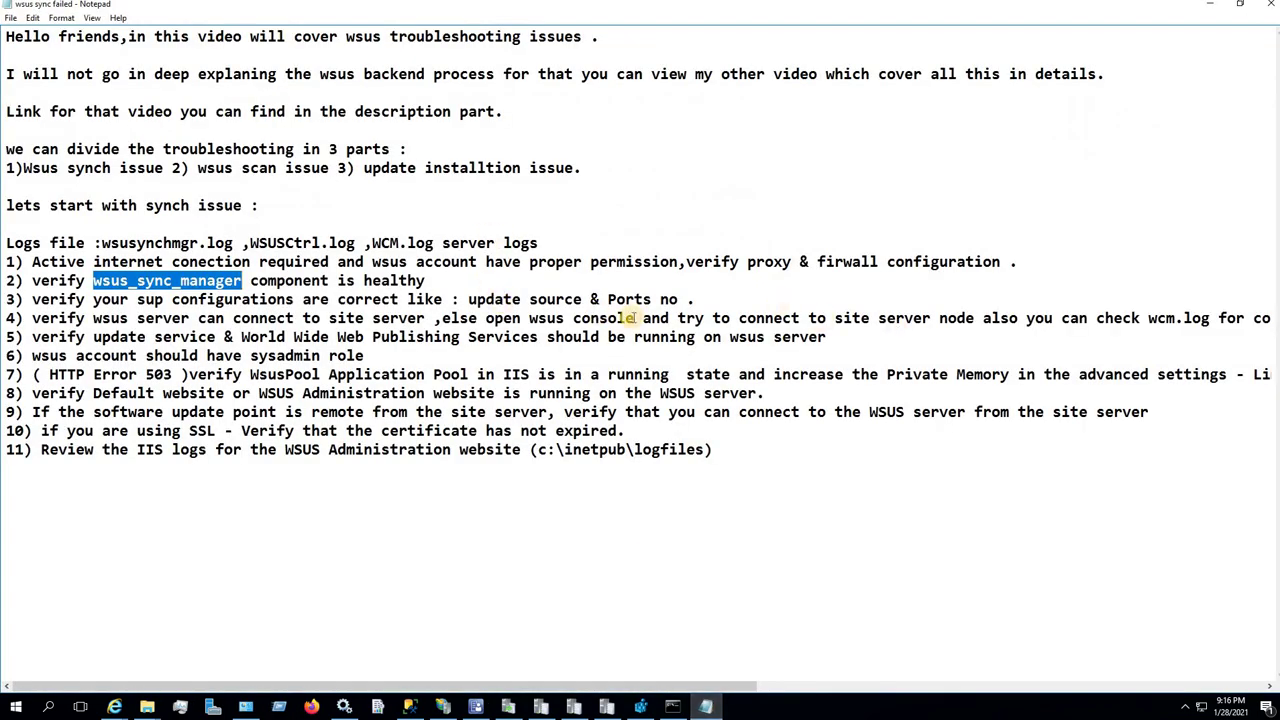
drag(616, 320, 705, 320)
drag(937, 324, 933, 321)
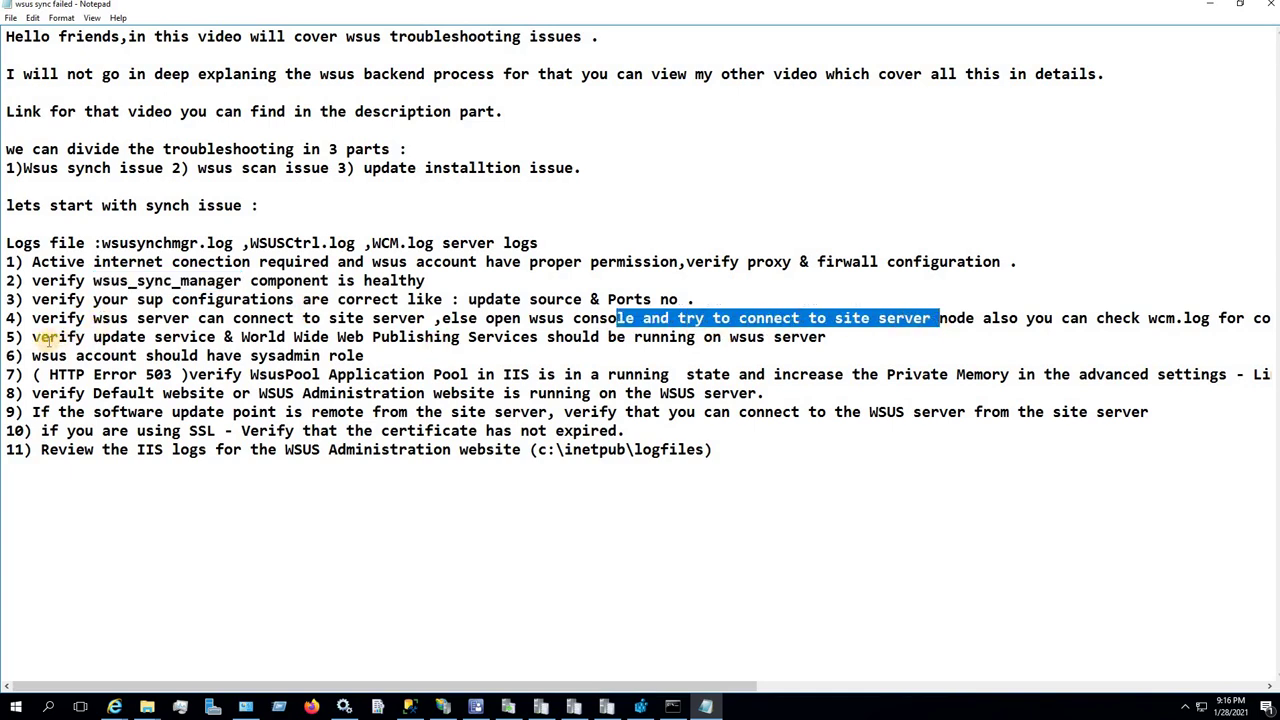
Highlight the services check in item 5, then switch to Services and inspect the World Wide Web Publishing Service and WSUS Service.
drag(33, 338, 580, 340)
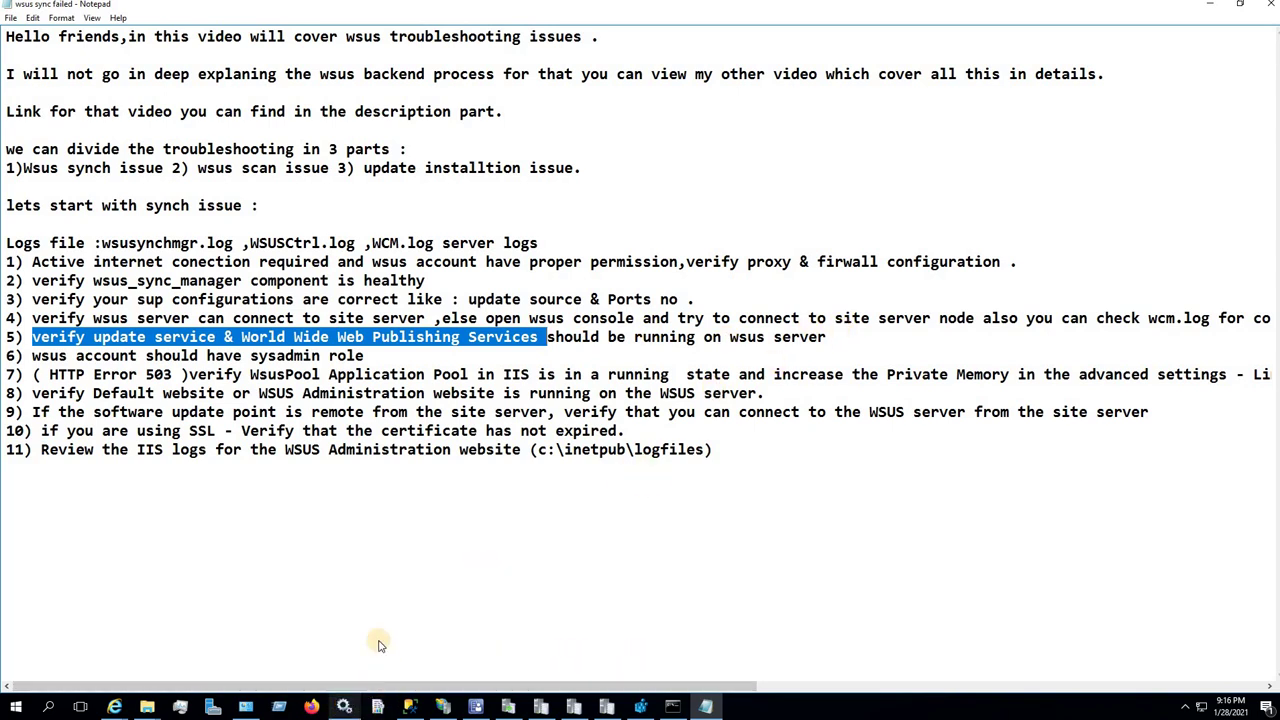
click(343, 707)
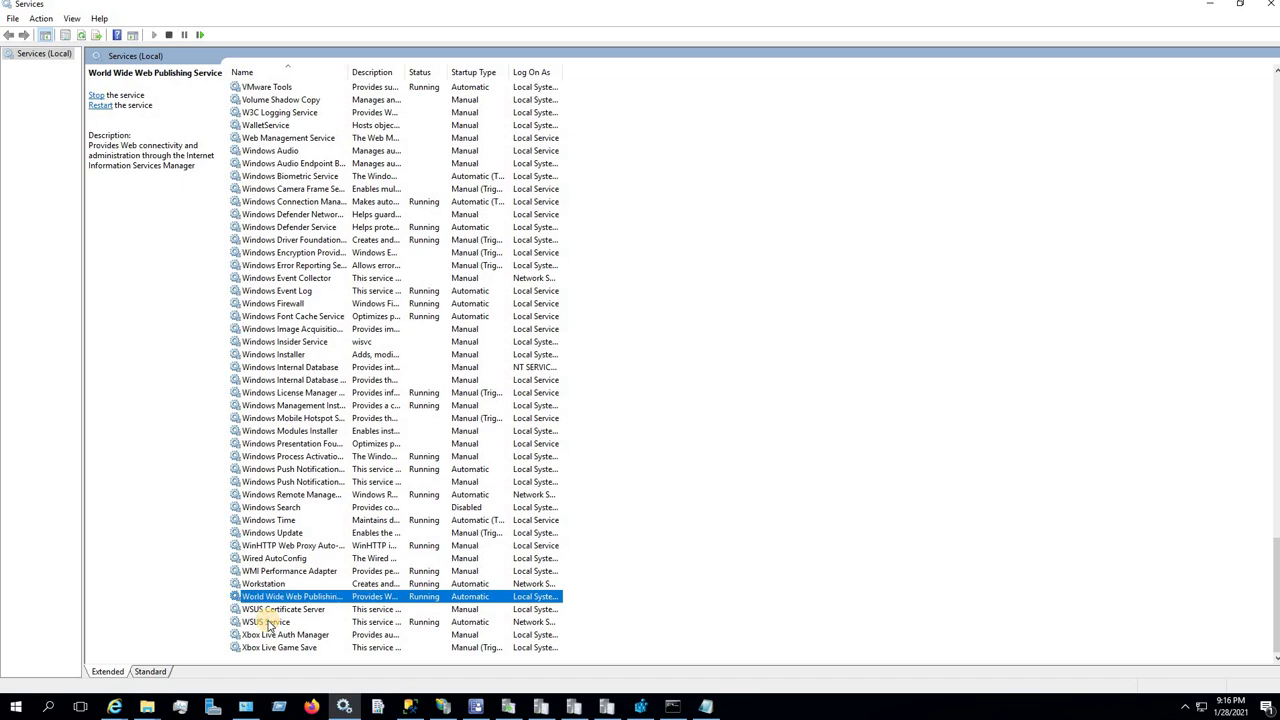
click(268, 622)
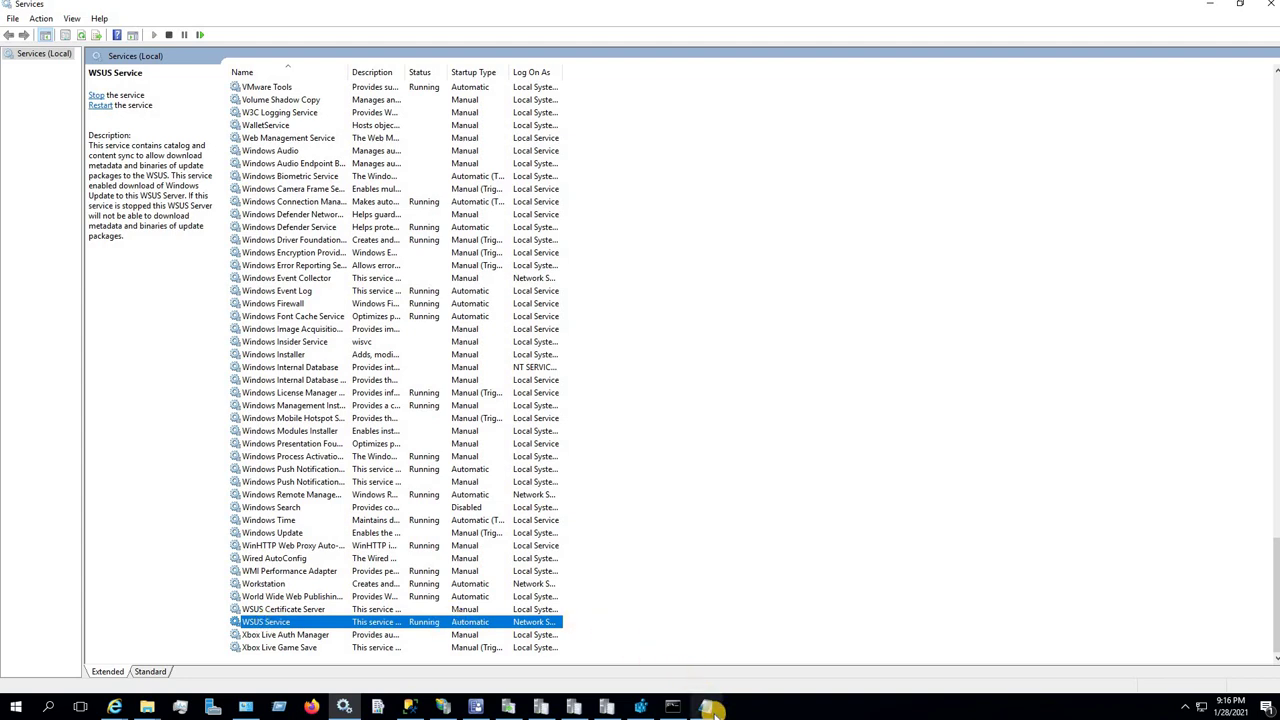
Return to the Notepad notes and highlight the sysadmin role in item 6 and the WsusPool Application Pool running state in item 7.
click(710, 708)
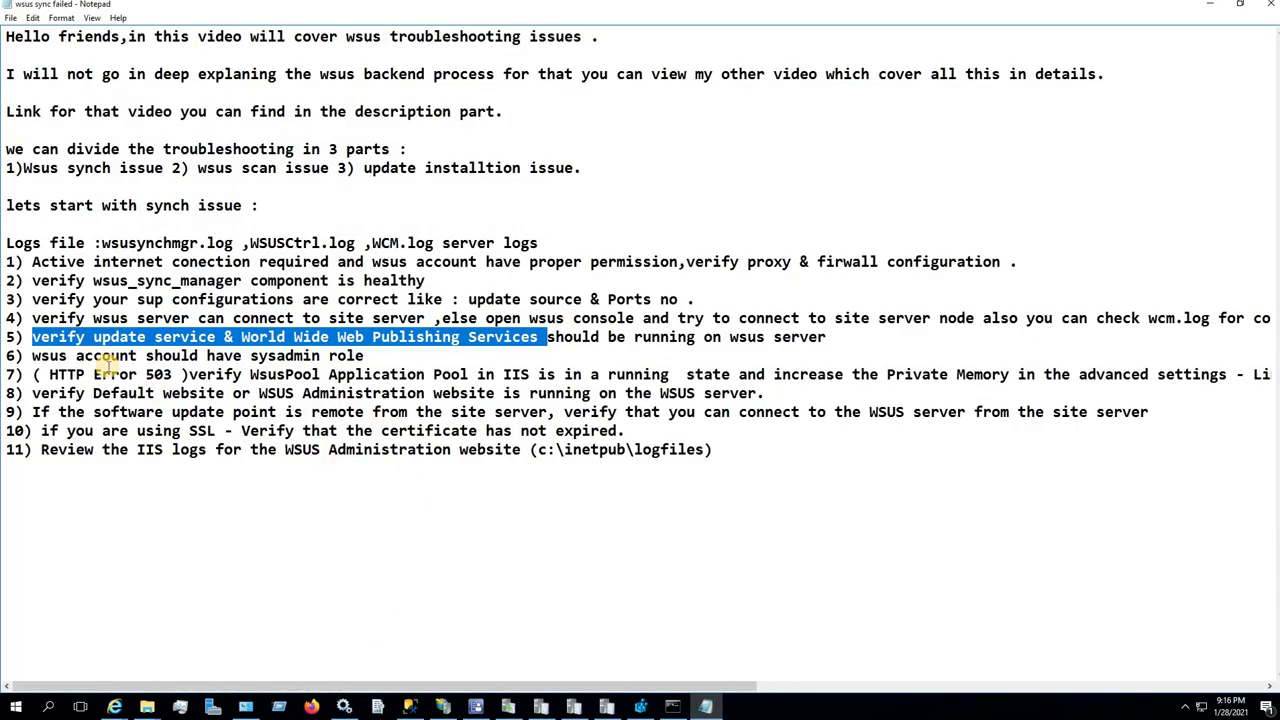
drag(42, 357, 379, 350)
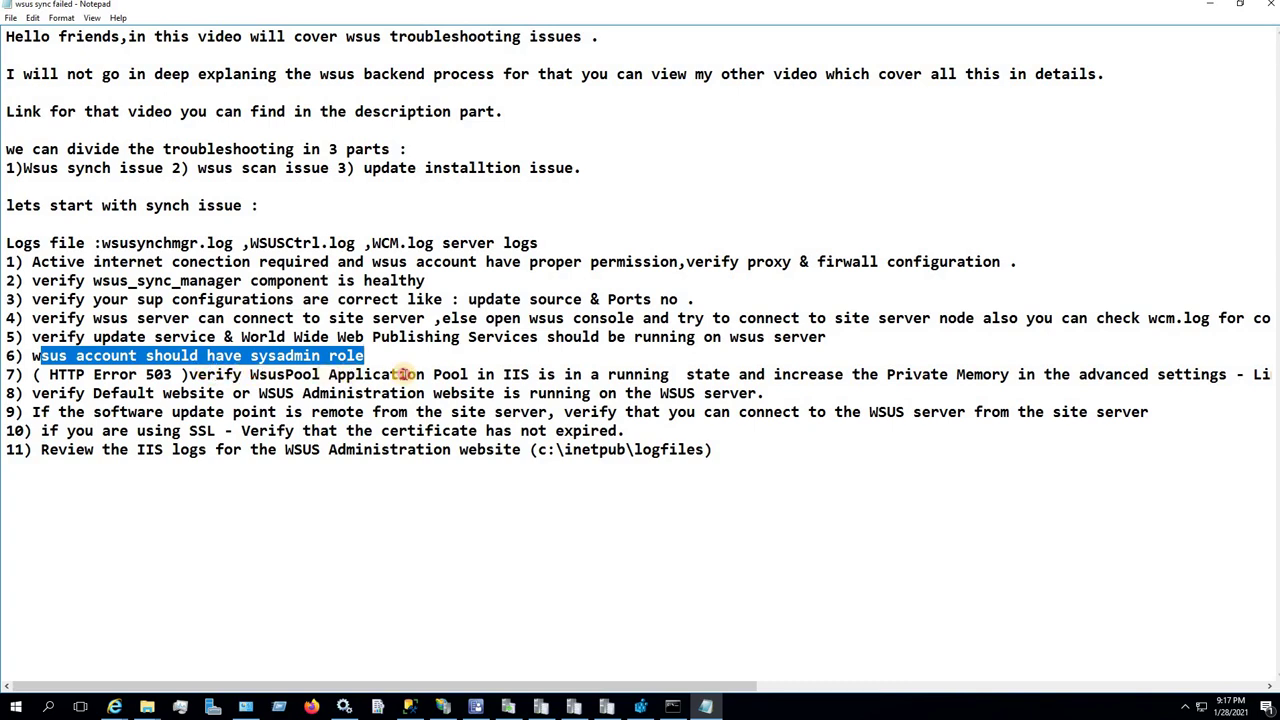
drag(258, 374, 566, 375)
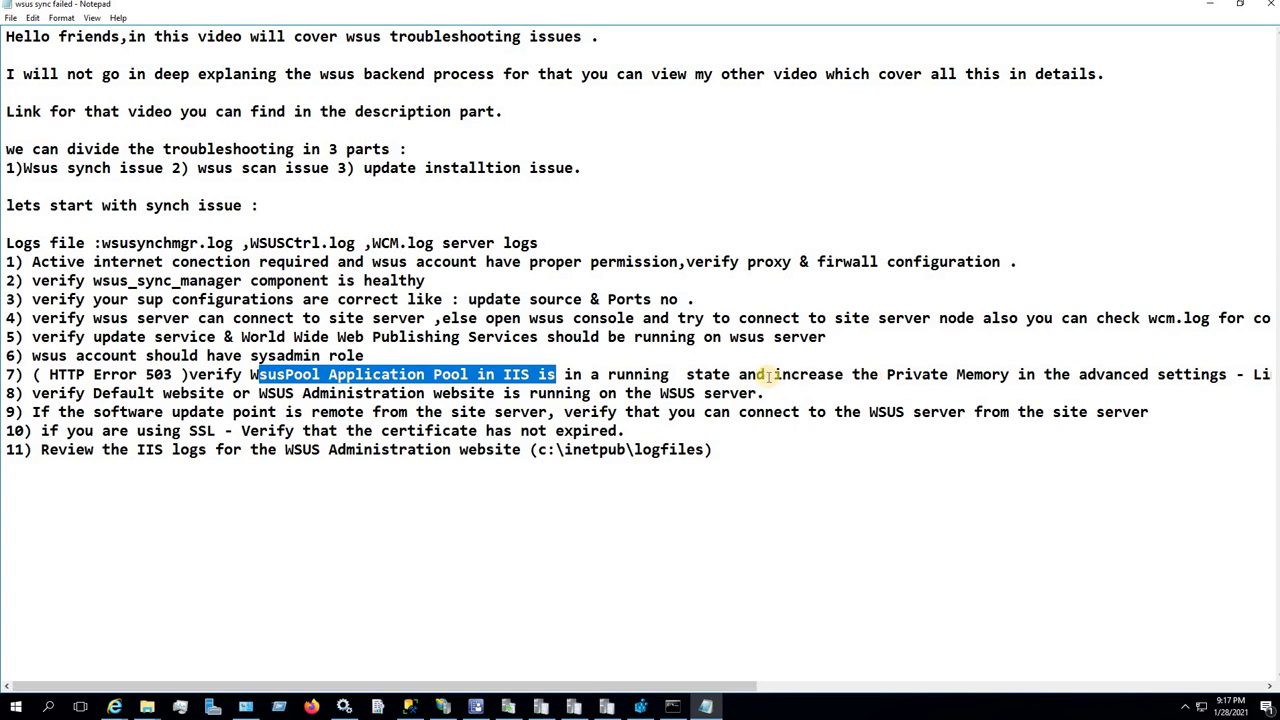
click(248, 374)
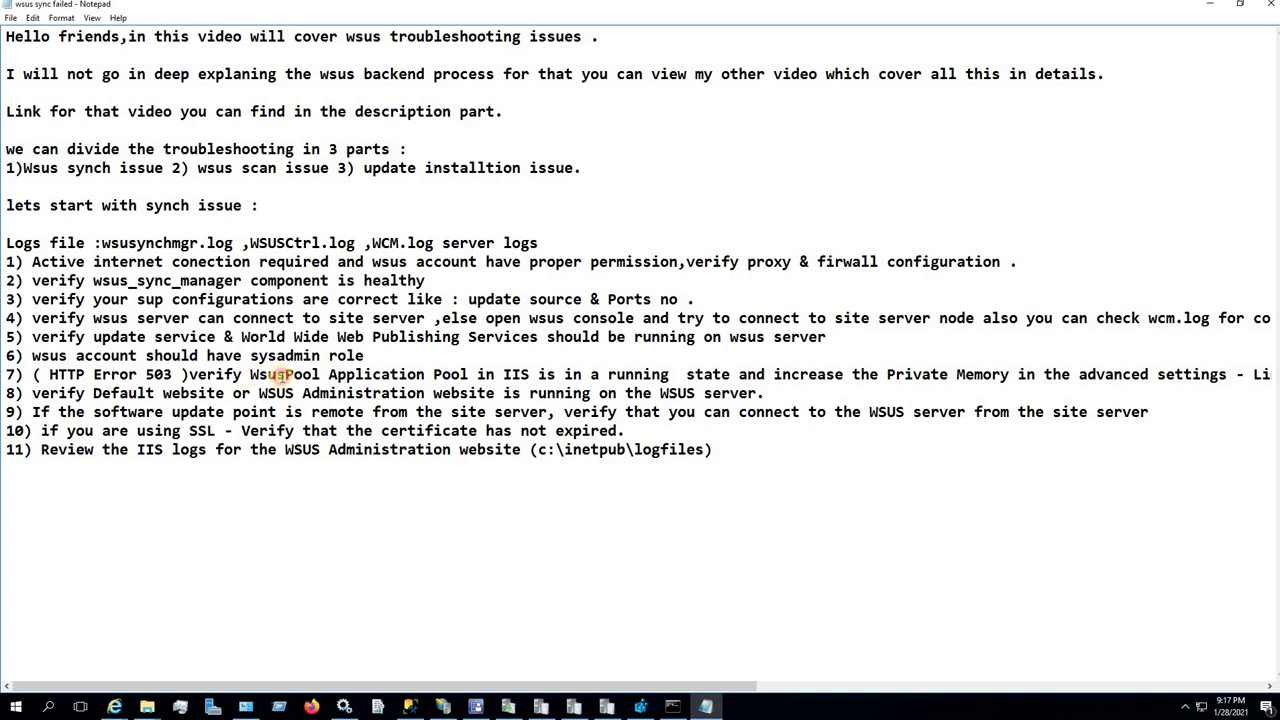
drag(248, 374, 470, 374)
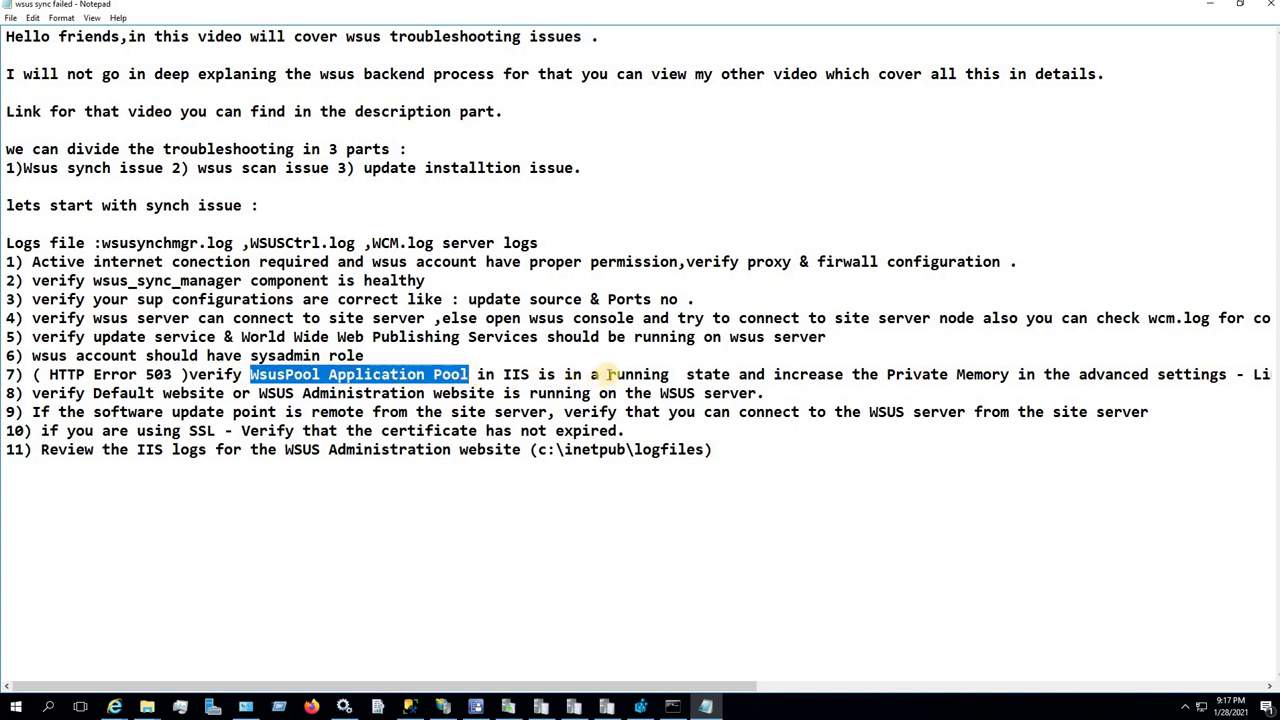
drag(607, 374, 727, 376)
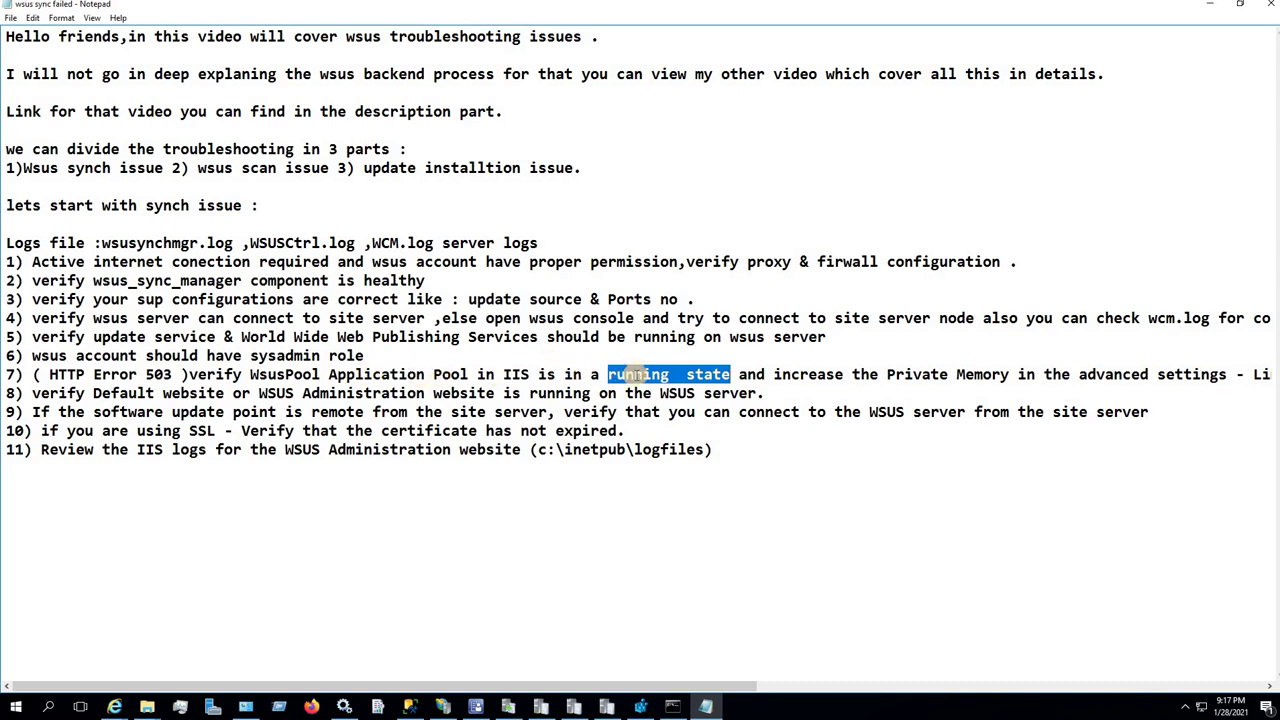
Read the rest of item 7 on the Private Memory limit and restarting the Application Pool.
click(888, 374)
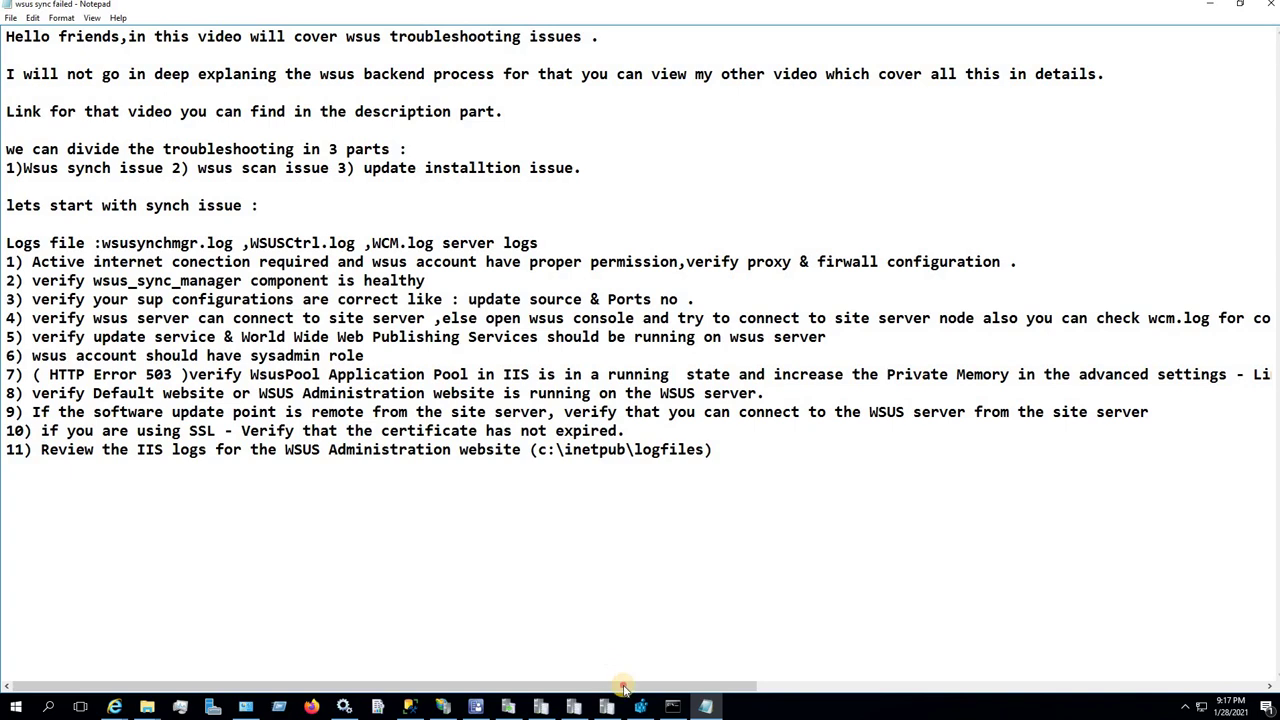
scroll(776, 708, right, 5)
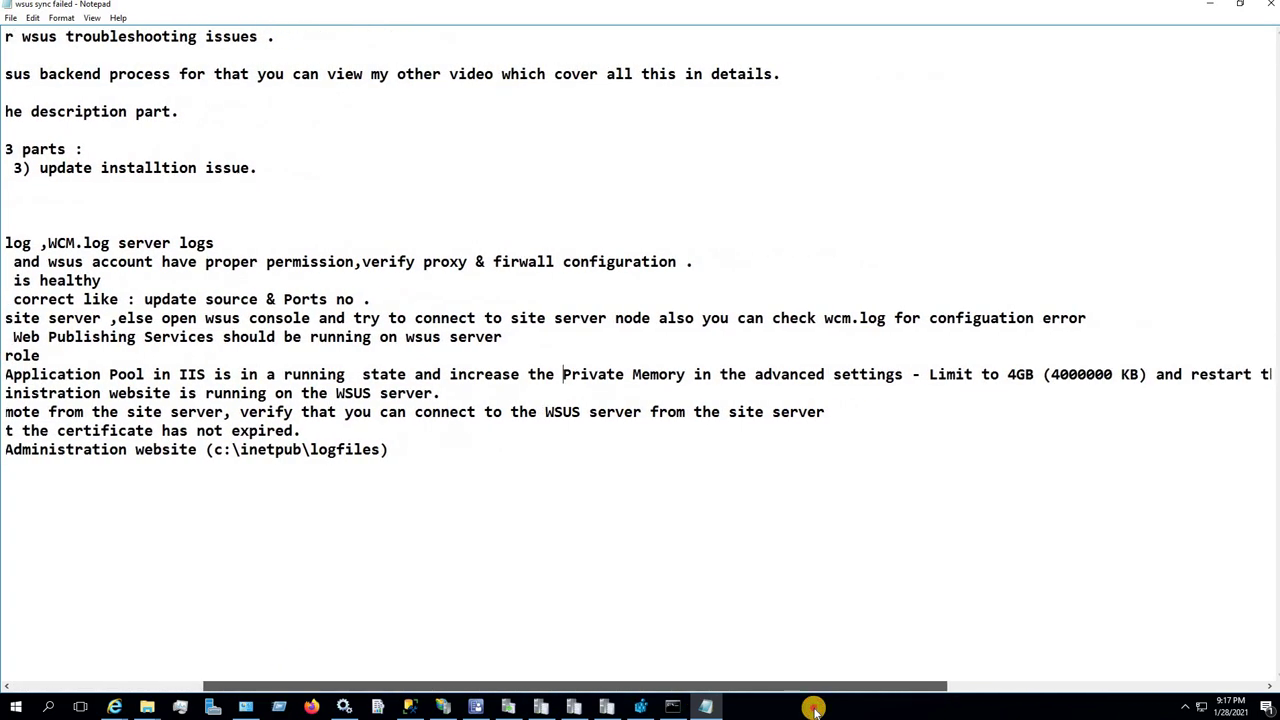
scroll(852, 714, right, 3)
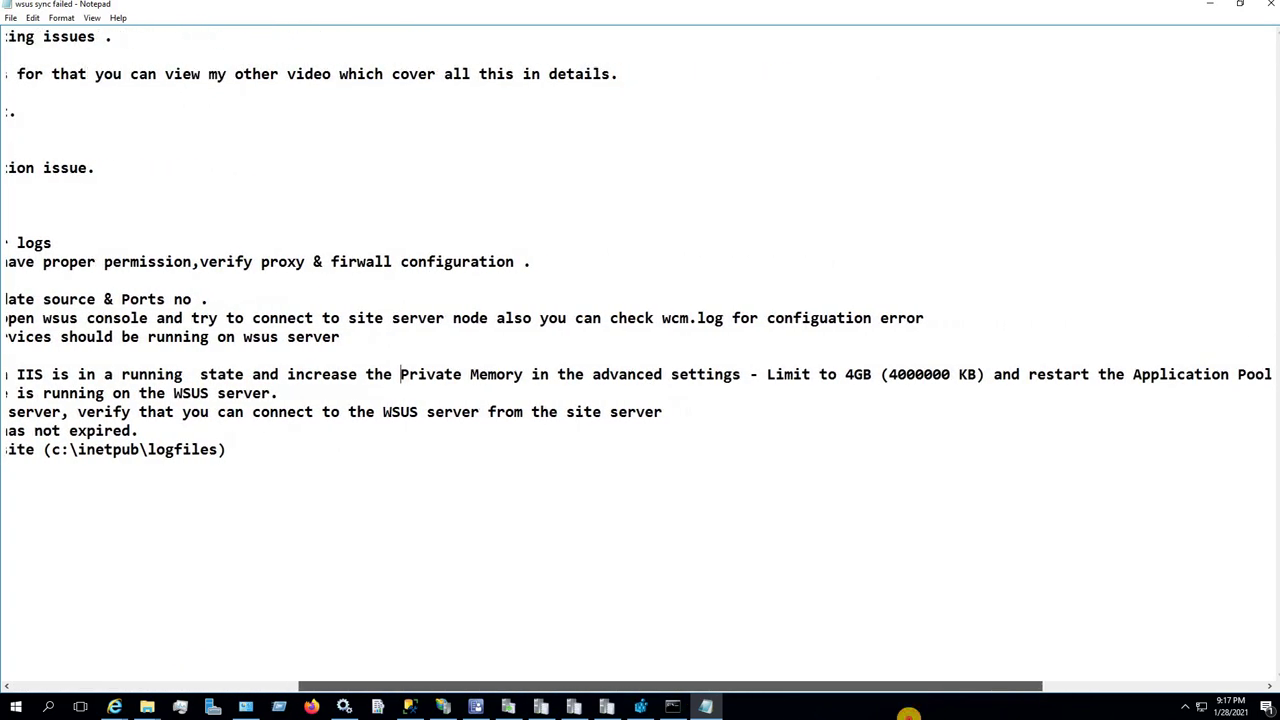
Finish reading item 7, then switch to IIS Manager and inspect the WsusPool status in the Application Pools list.
scroll(935, 714, right, 1)
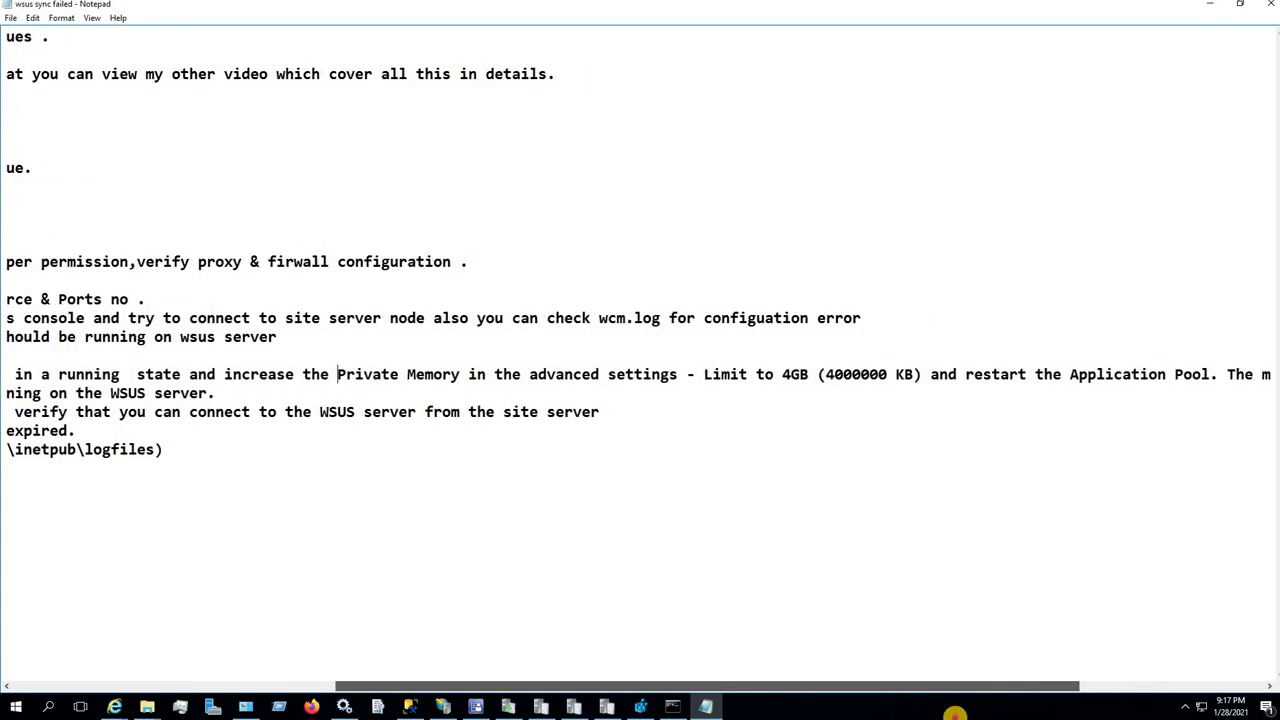
scroll(945, 714, right, 1)
scroll(945, 714, left, 9)
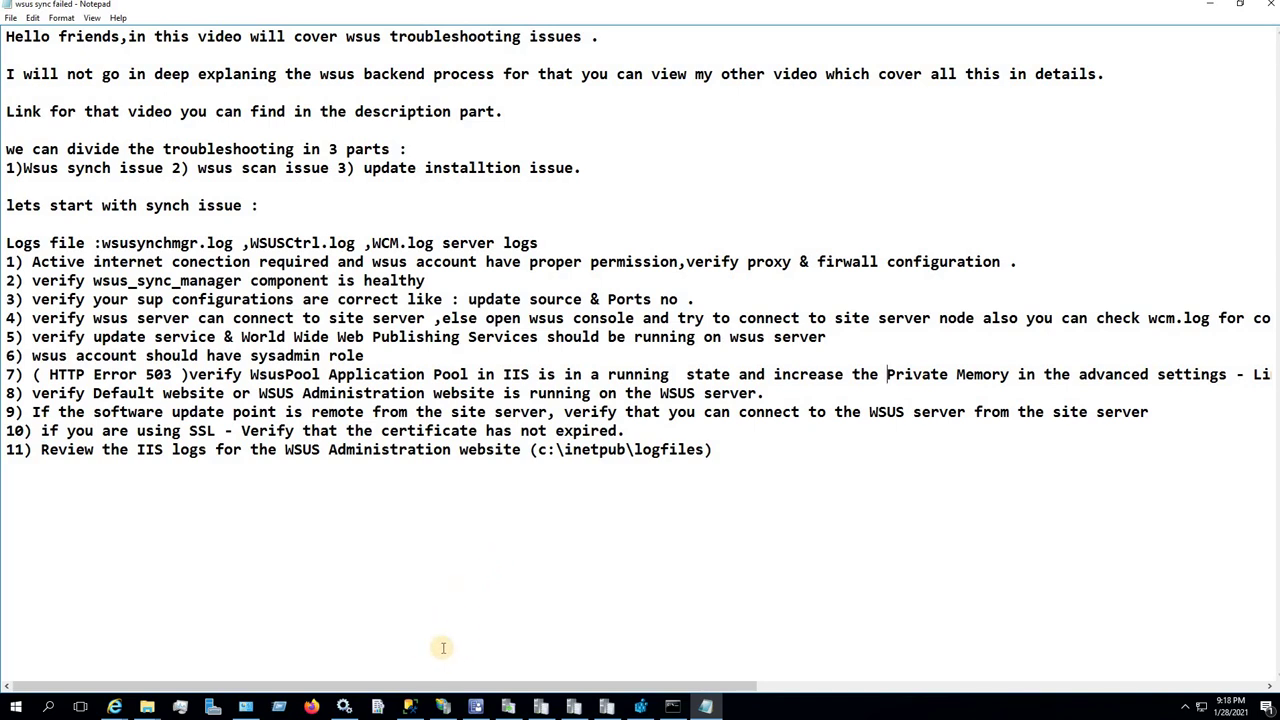
click(446, 707)
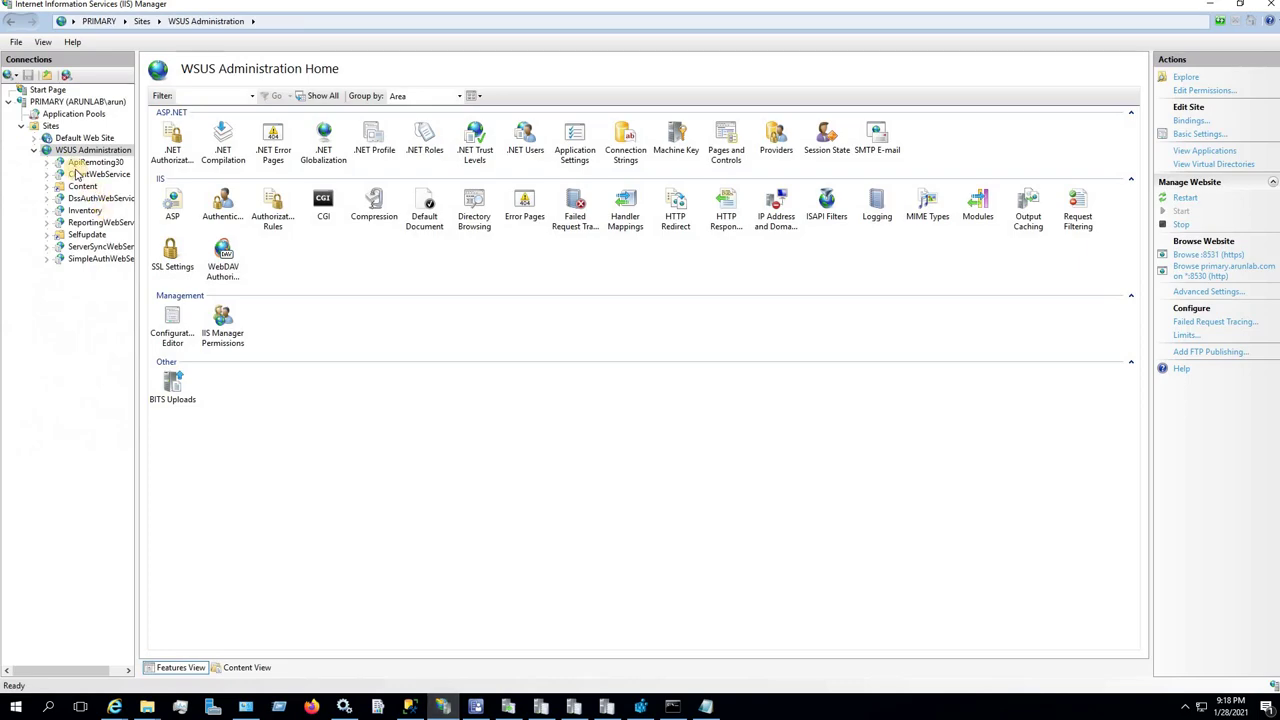
click(34, 151)
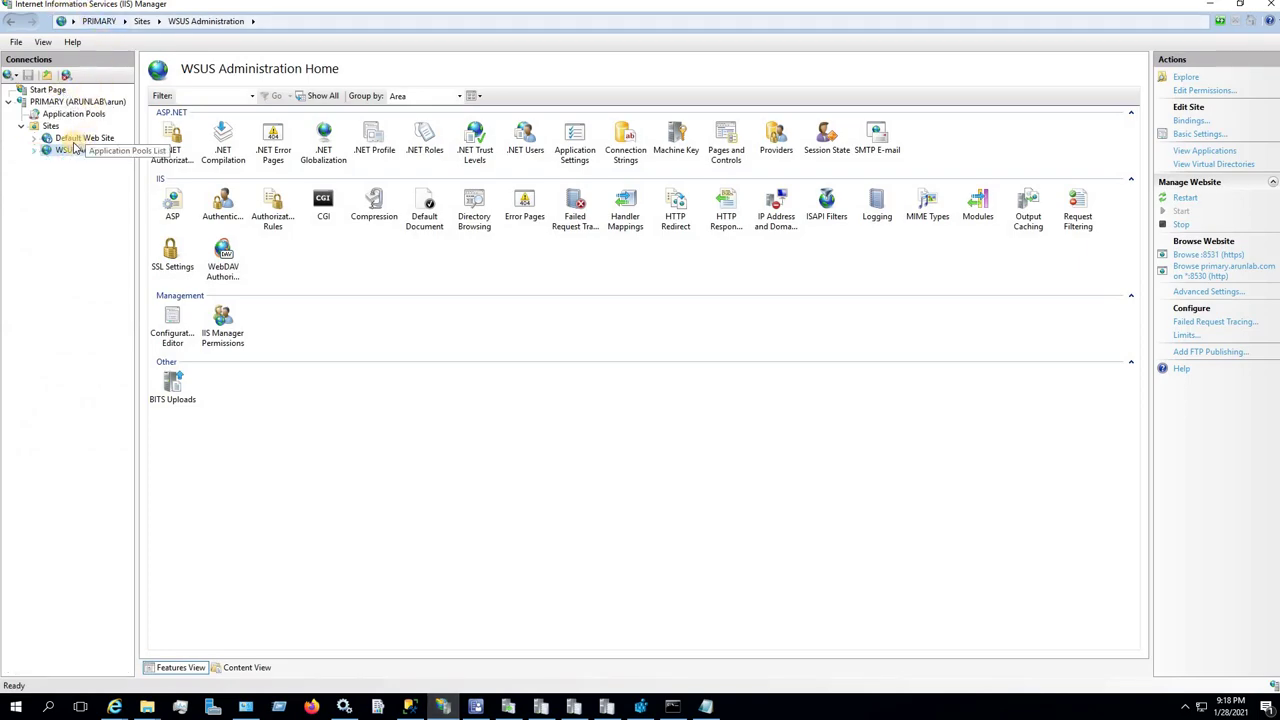
click(72, 118)
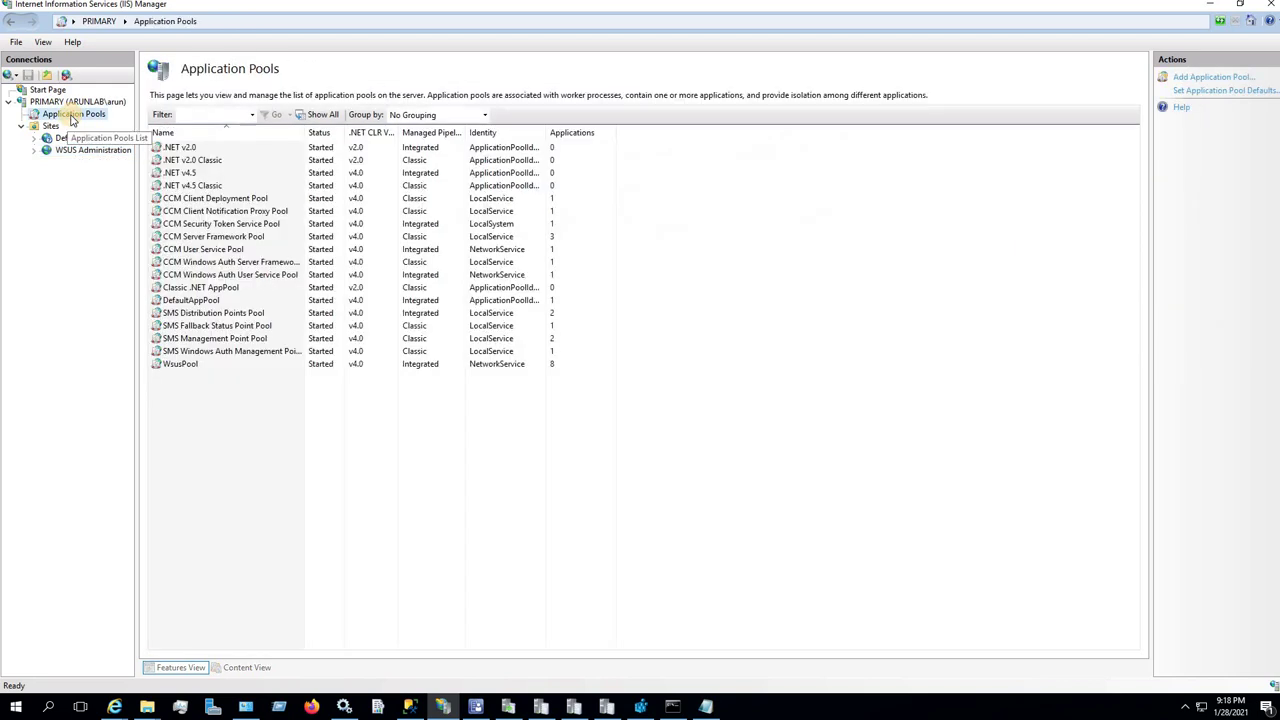
click(180, 365)
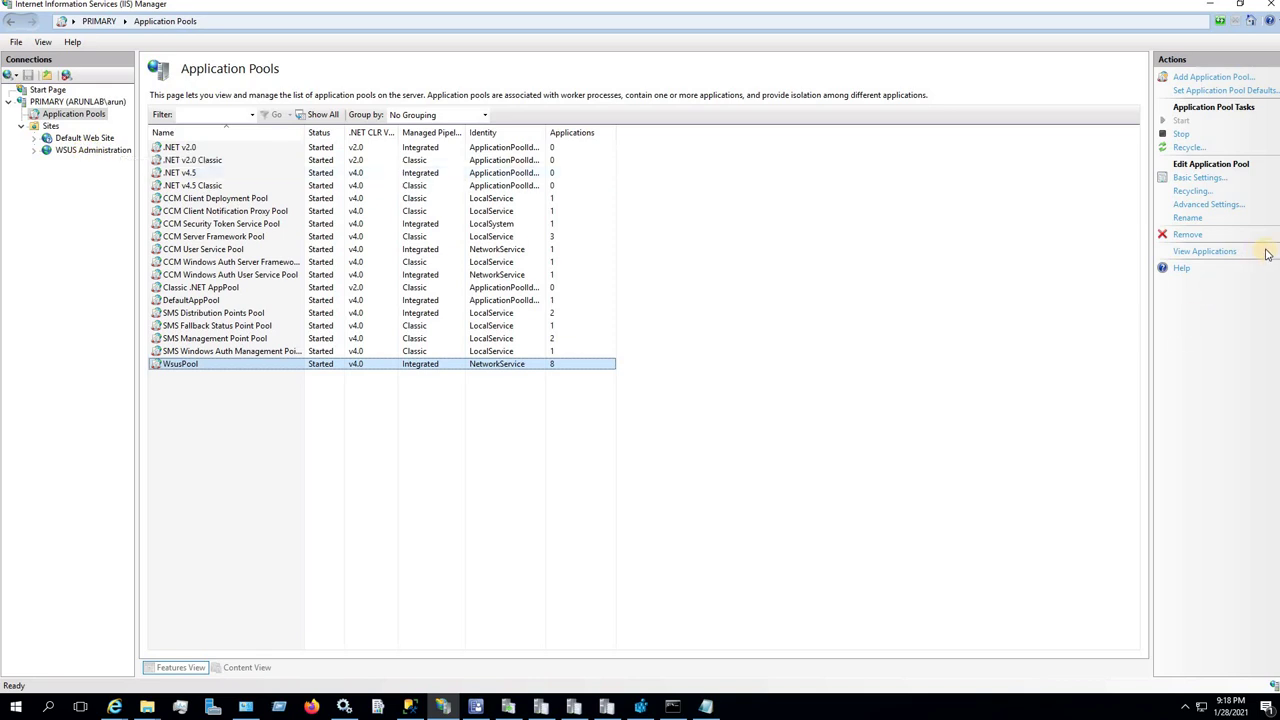
Inspect the Private Memory Limit (KB) in WsusPool's advanced settings, then close the settings without changing anything.
click(1216, 207)
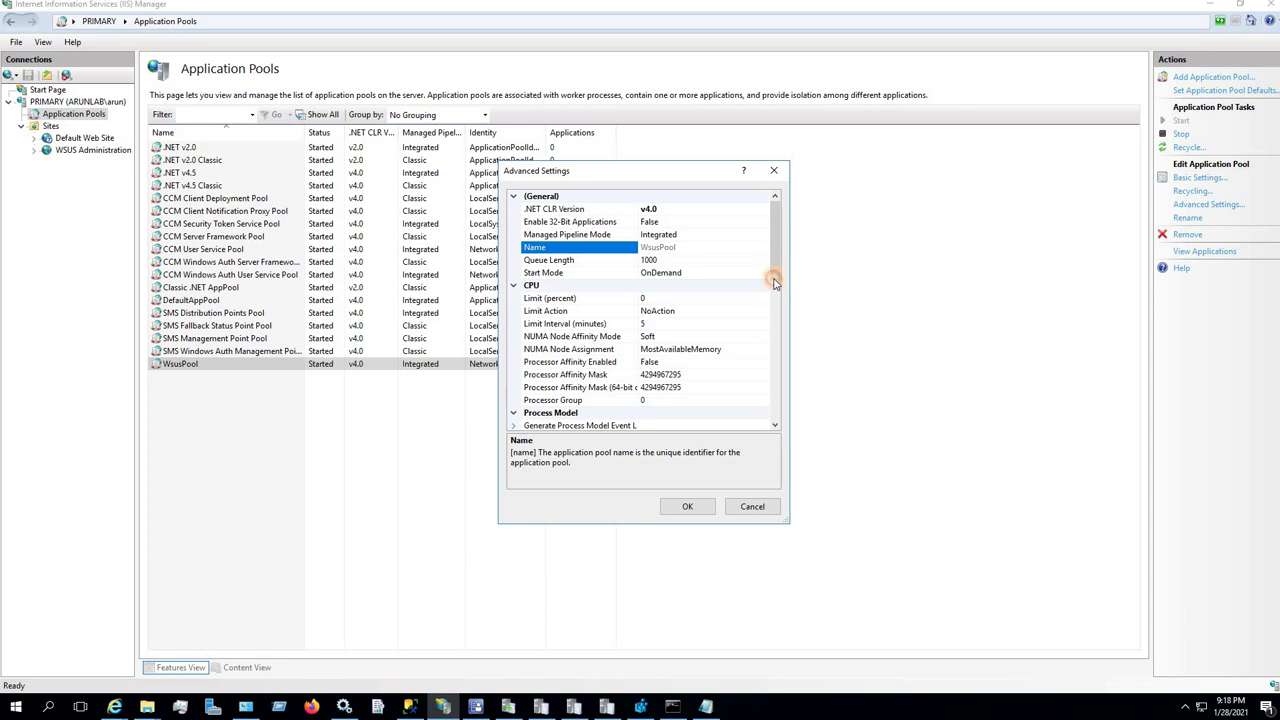
scroll(775, 283, down, 3)
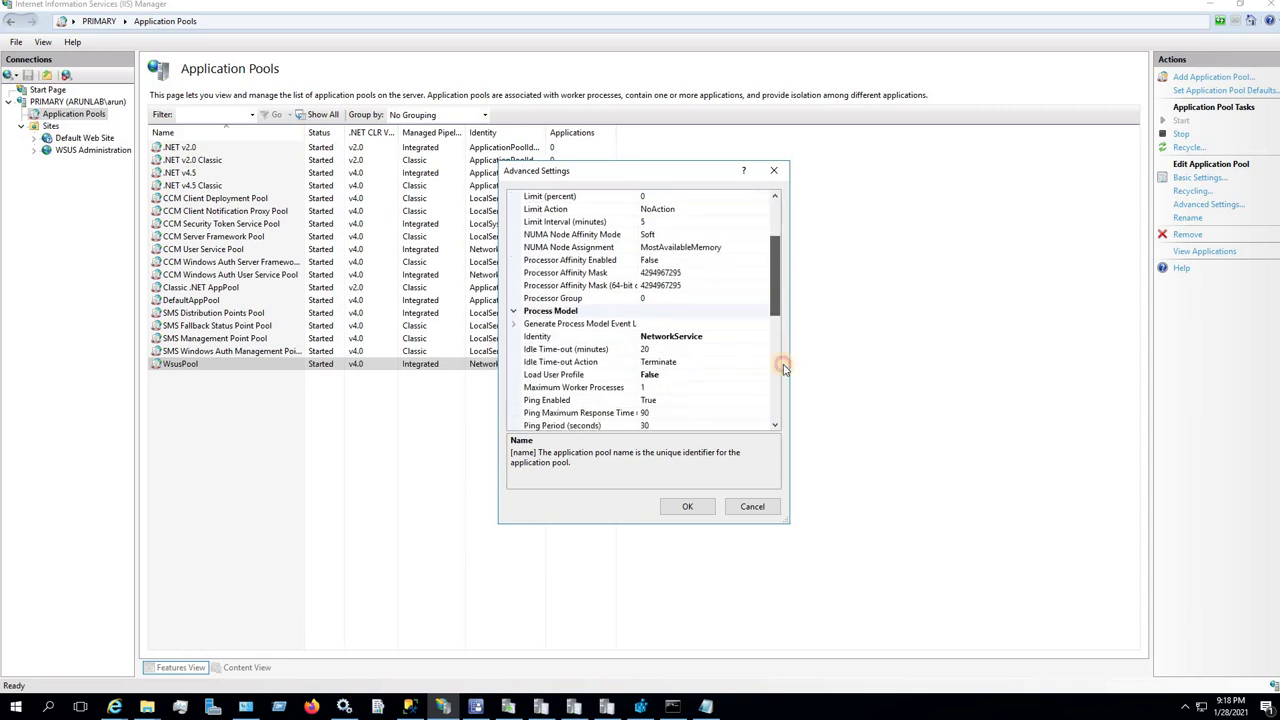
scroll(784, 368, down, 5)
scroll(788, 403, down, 3)
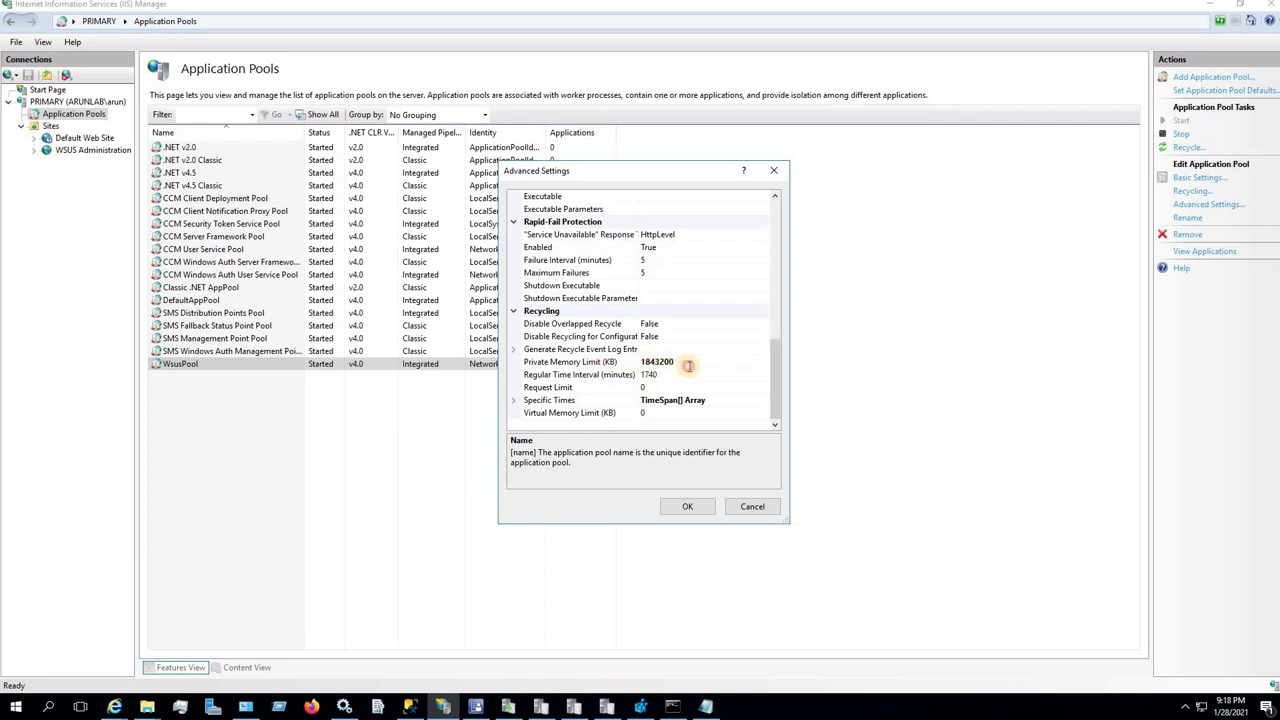
click(689, 365)
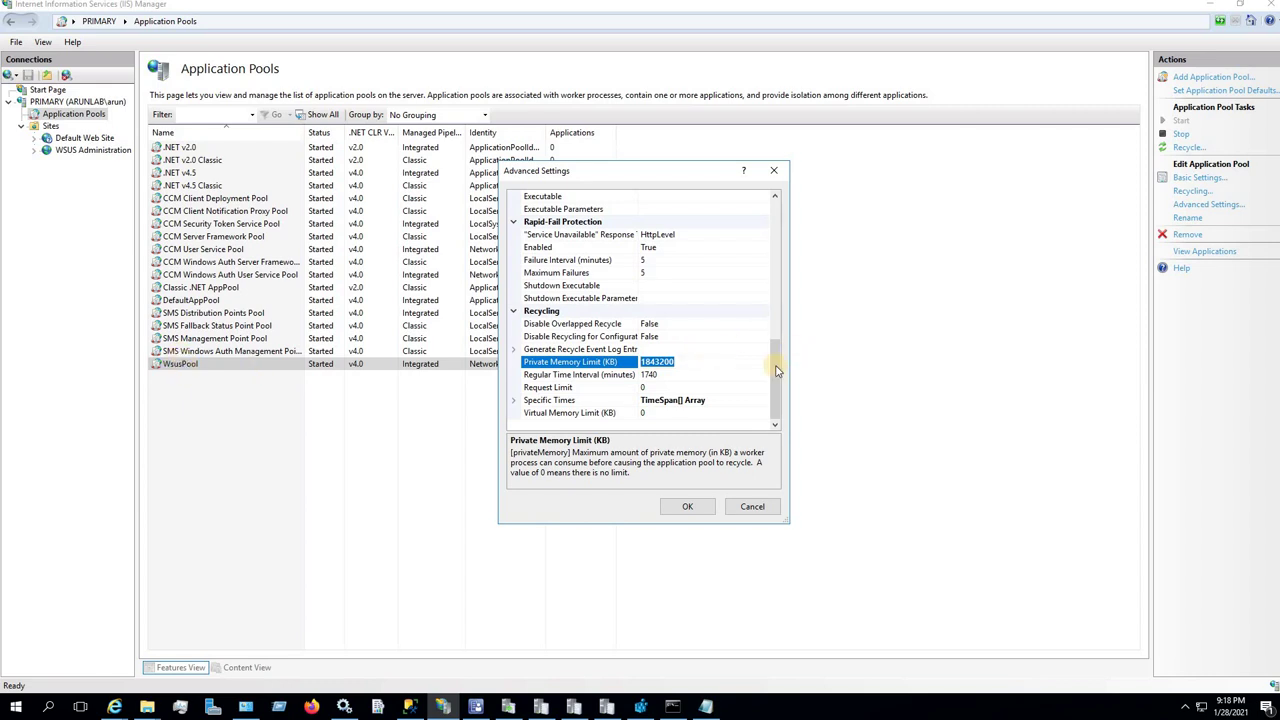
scroll(772, 340, up, 10)
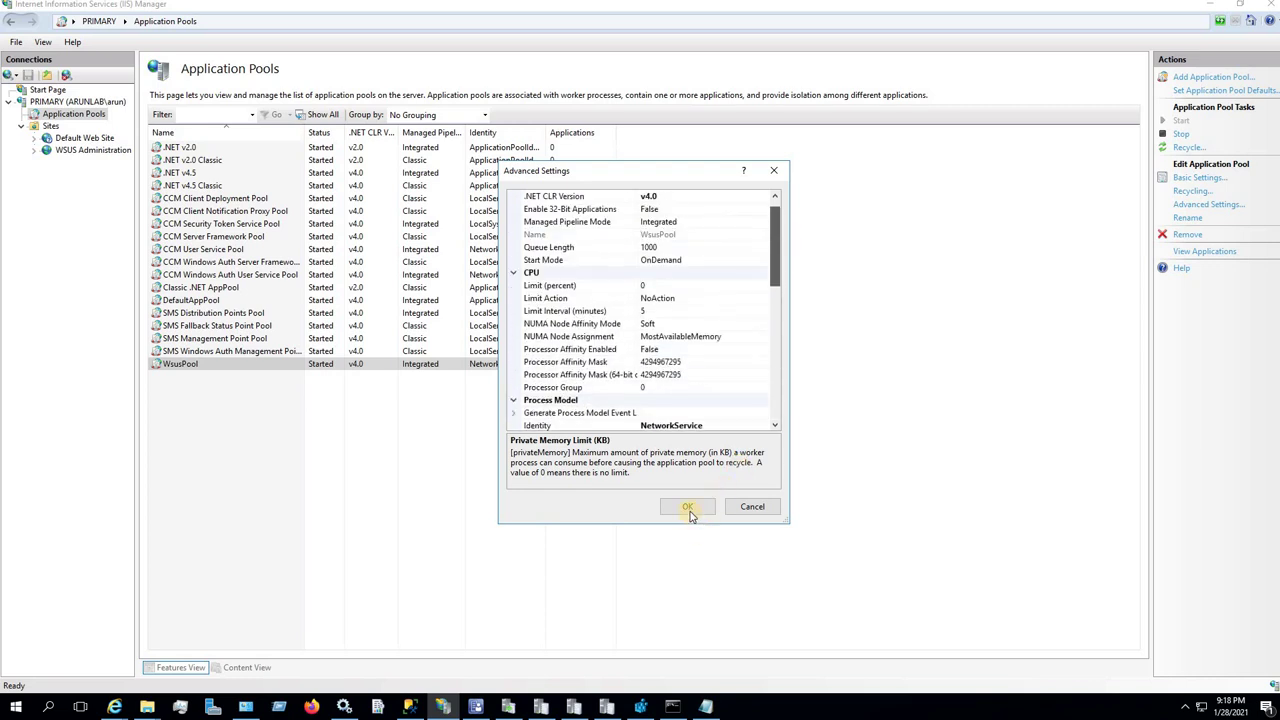
click(755, 507)
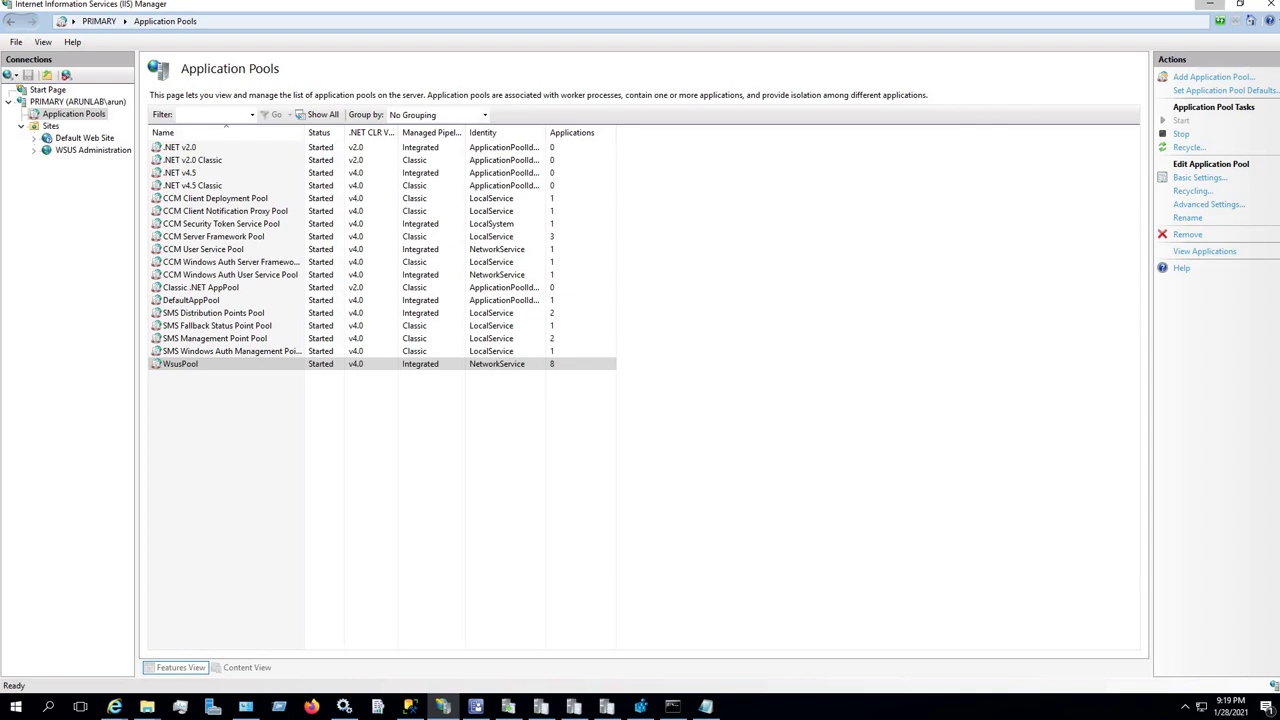
Return to the Notepad notes and highlight the Default website or WSUS Administration website check in item 8.
click(712, 706)
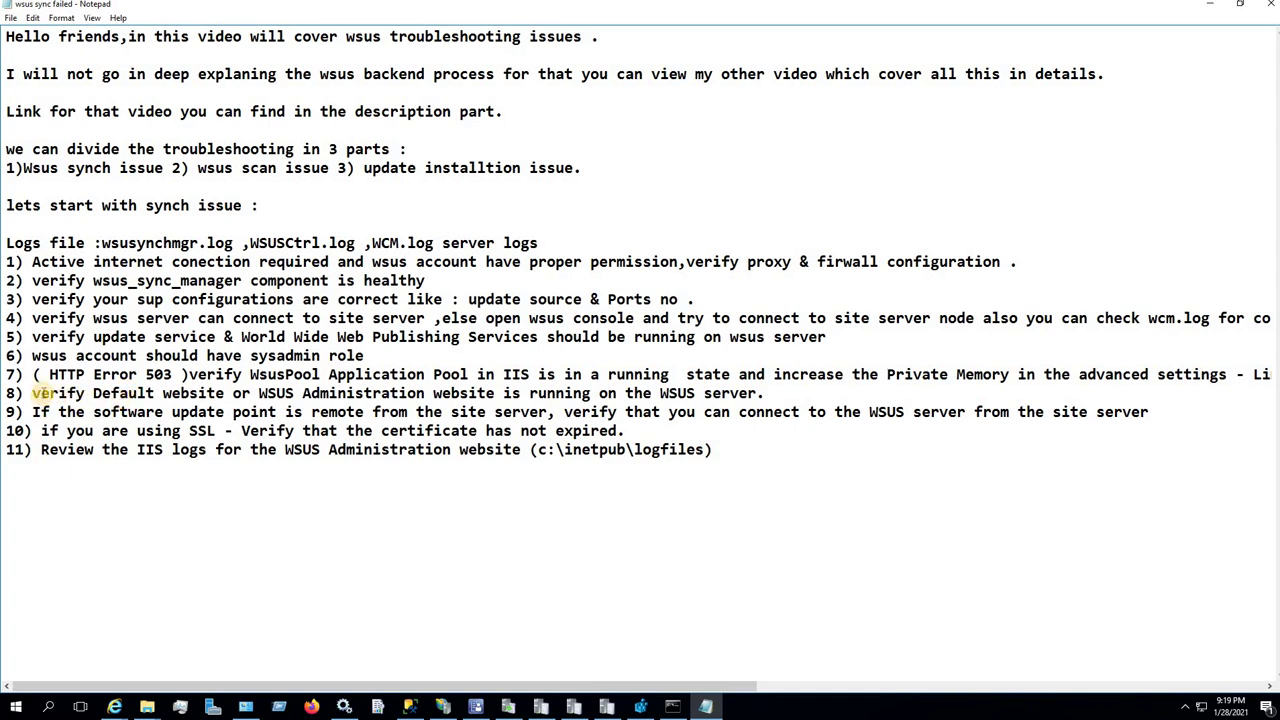
drag(32, 393, 250, 393)
drag(355, 393, 449, 393)
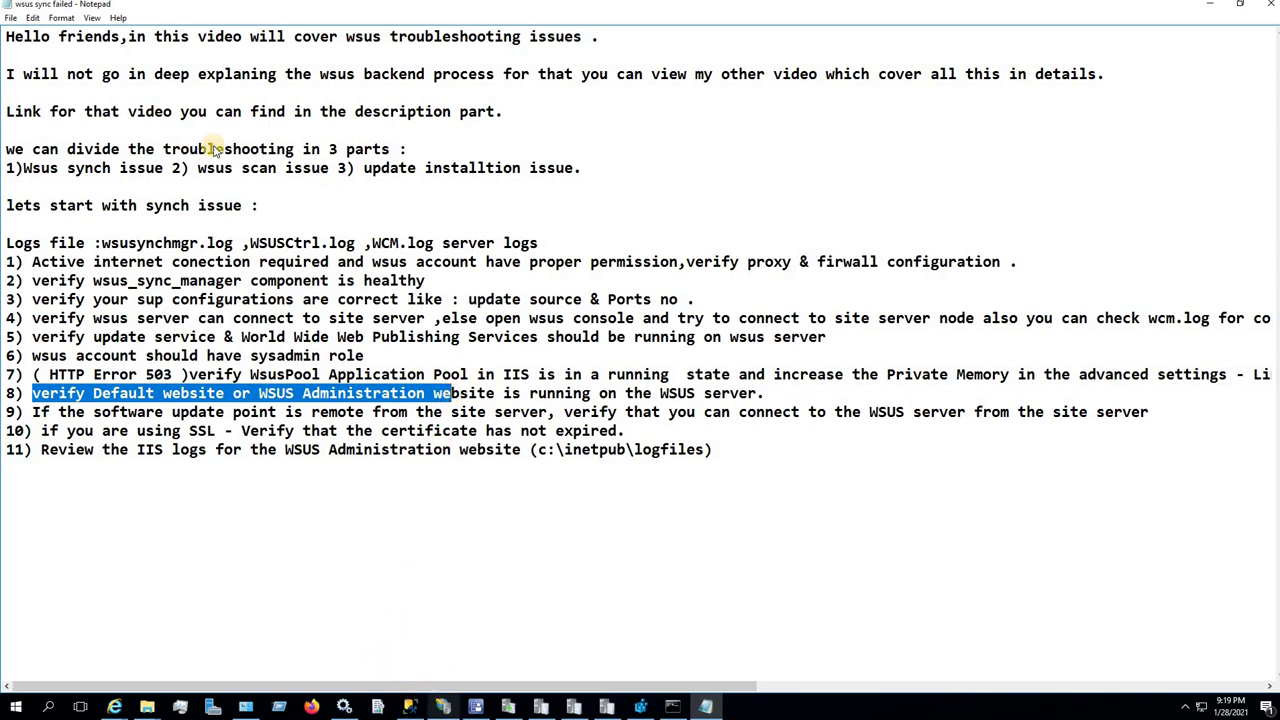
Switch to IIS Manager and check whether Default Web Site and WSUS Administration are running.
key(alt+Tab)
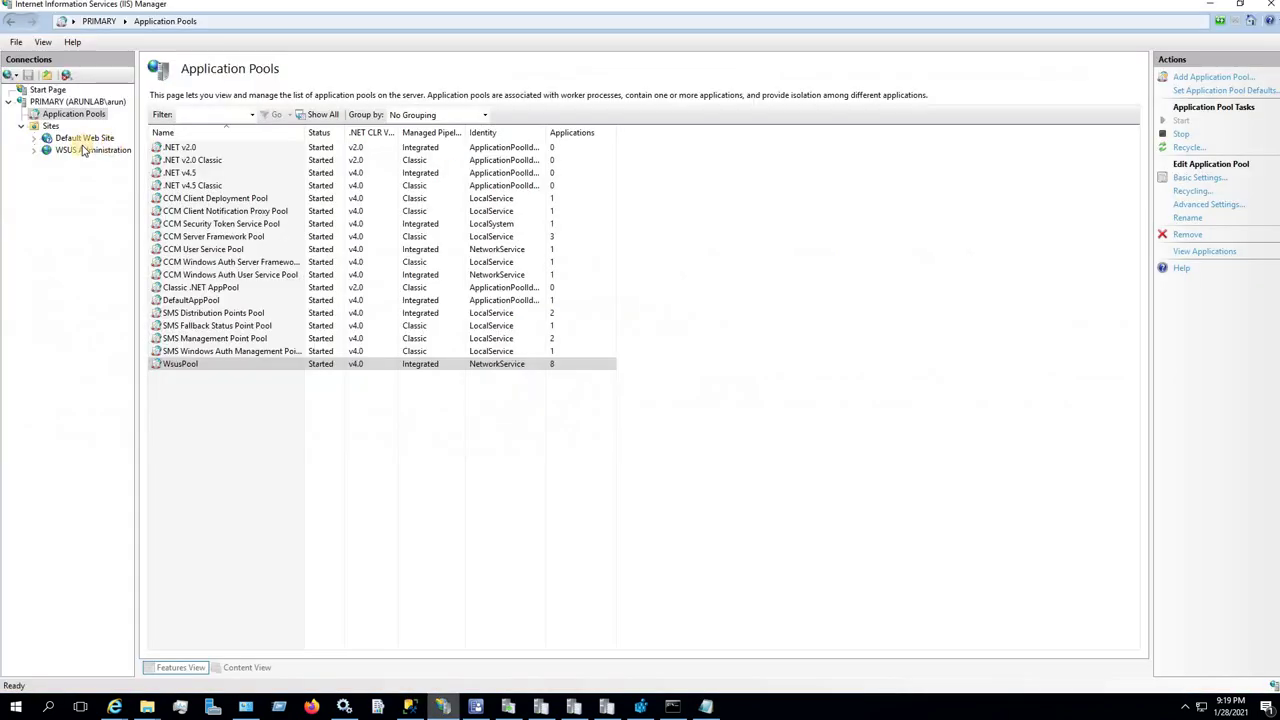
click(82, 140)
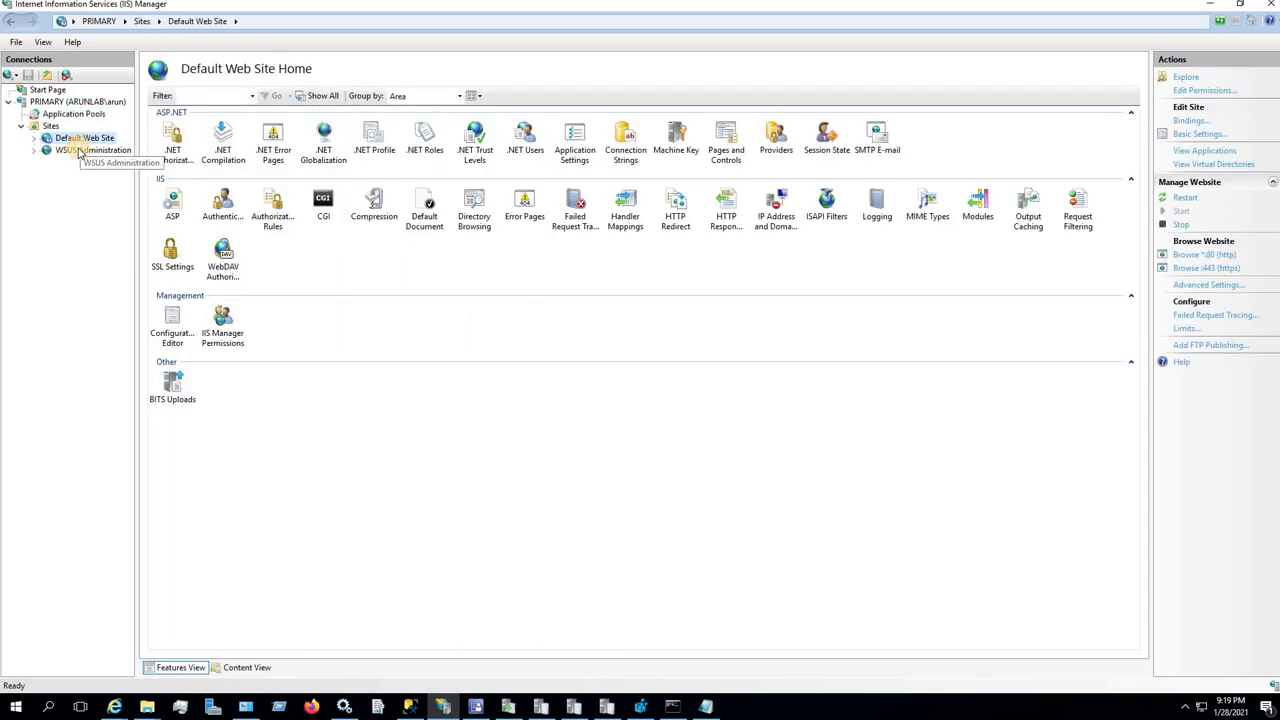
click(79, 150)
click(77, 139)
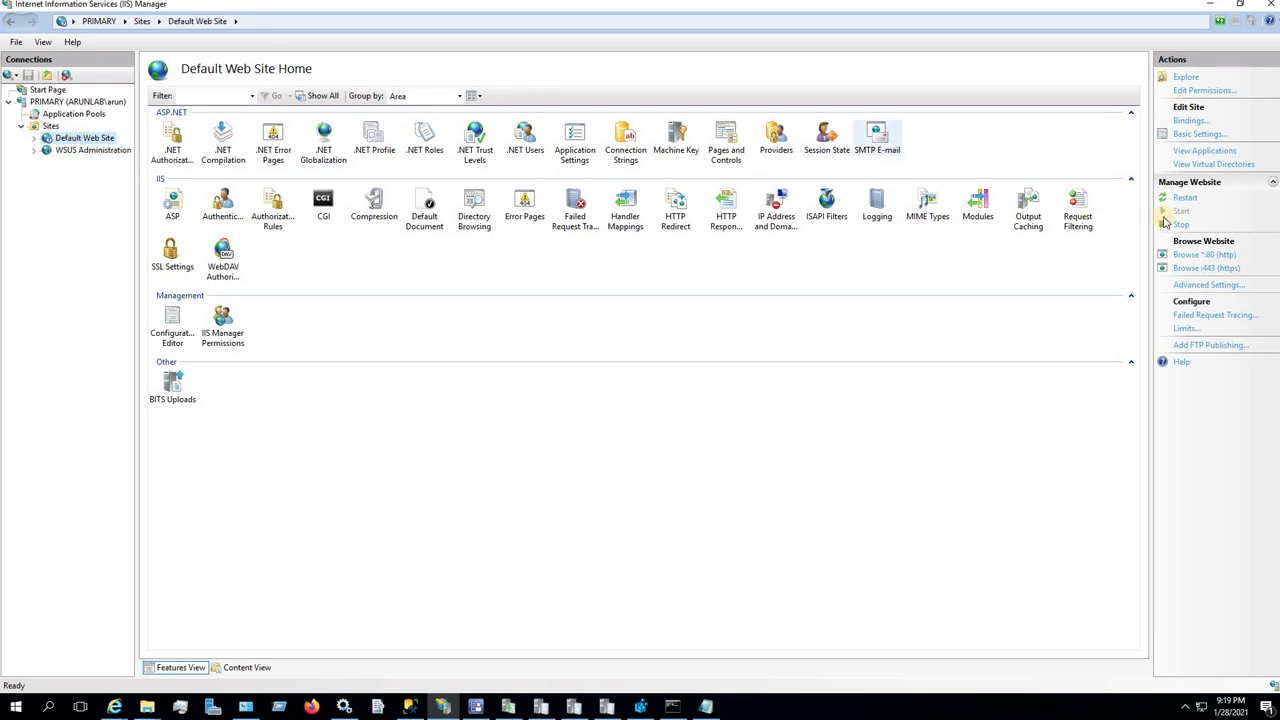
click(1184, 214)
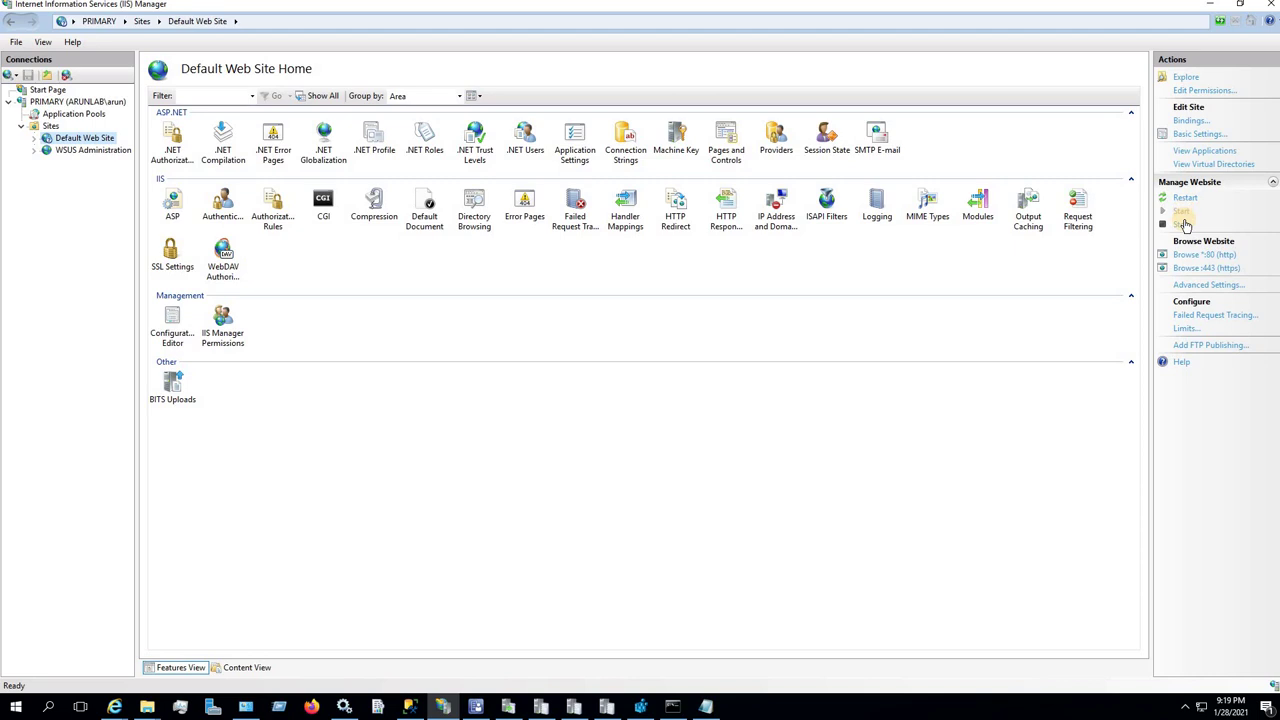
click(93, 150)
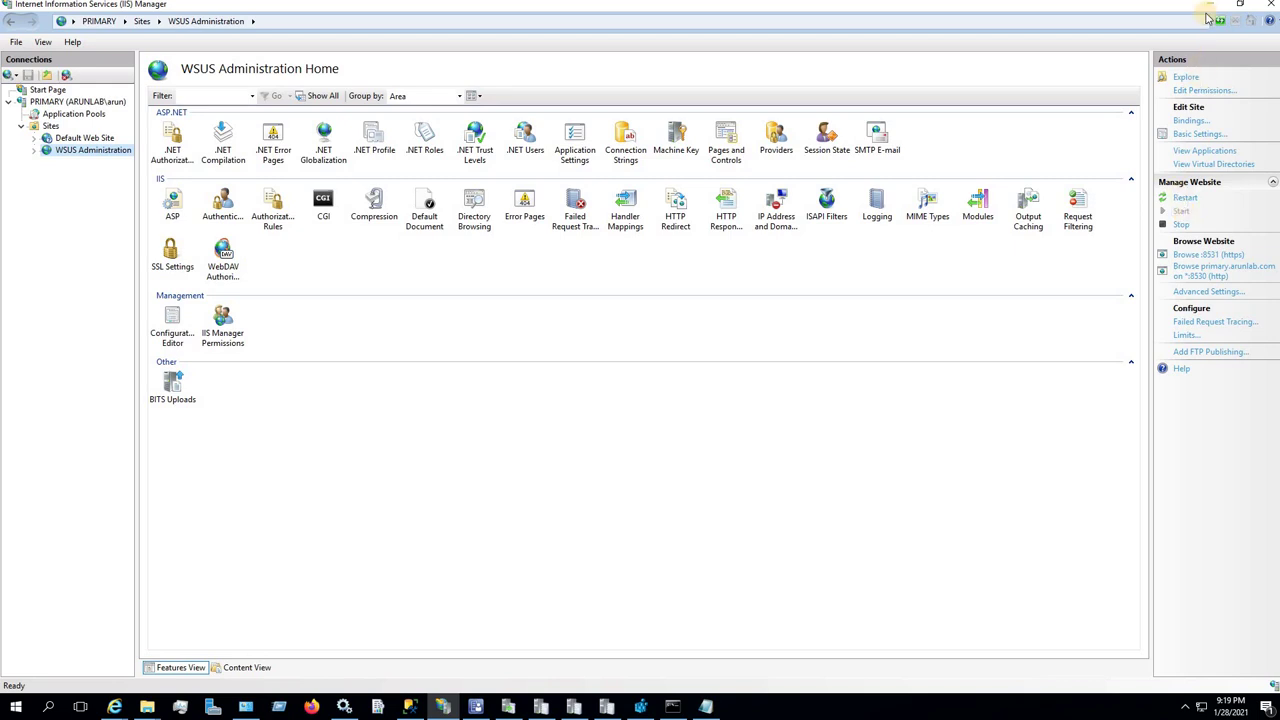
Return to the Notepad notes and highlight the IIS log path c:\inetpub\logfiles in item 11.
click(706, 706)
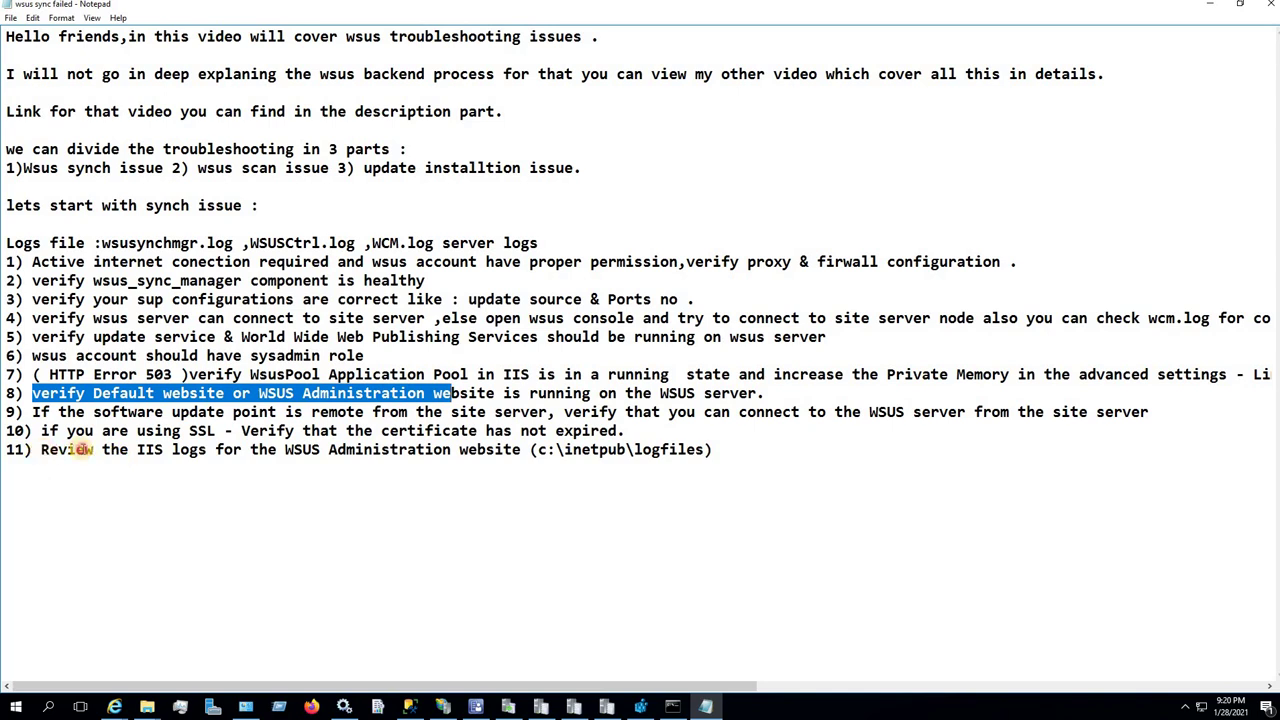
drag(50, 450, 41, 450)
drag(273, 455, 532, 476)
click(540, 450)
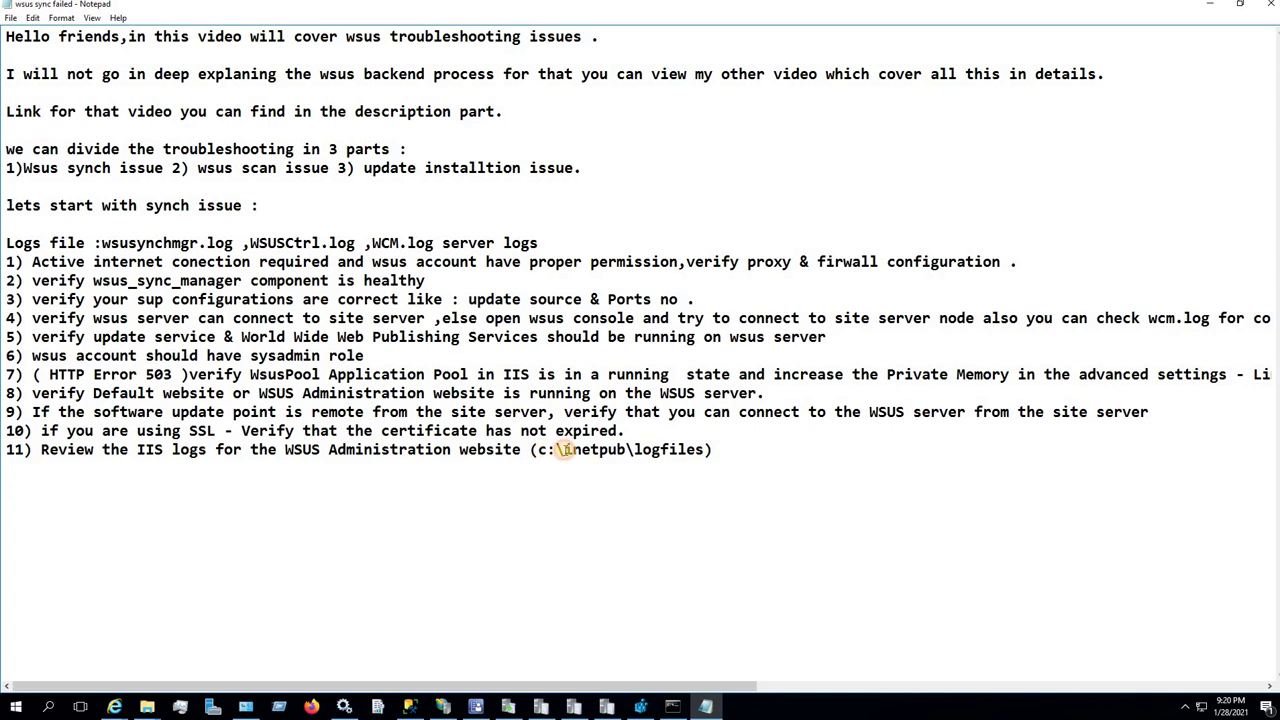
key(shift+Right)
key(shift+Right)
key(shift+Right)
key(shift+Right)
key(shift+Right)
key(shift+Right)
key(shift+Right)
key(shift+Right)
key(shift+Right)
key(shift+Right)
key(shift+Right)
key(shift+Right)
key(shift+Right)
key(shift+Right)
key(shift+Right)
key(shift+Right)
key(shift+Right)
key(shift+Right)
key(shift+Right)
key(shift+Right)
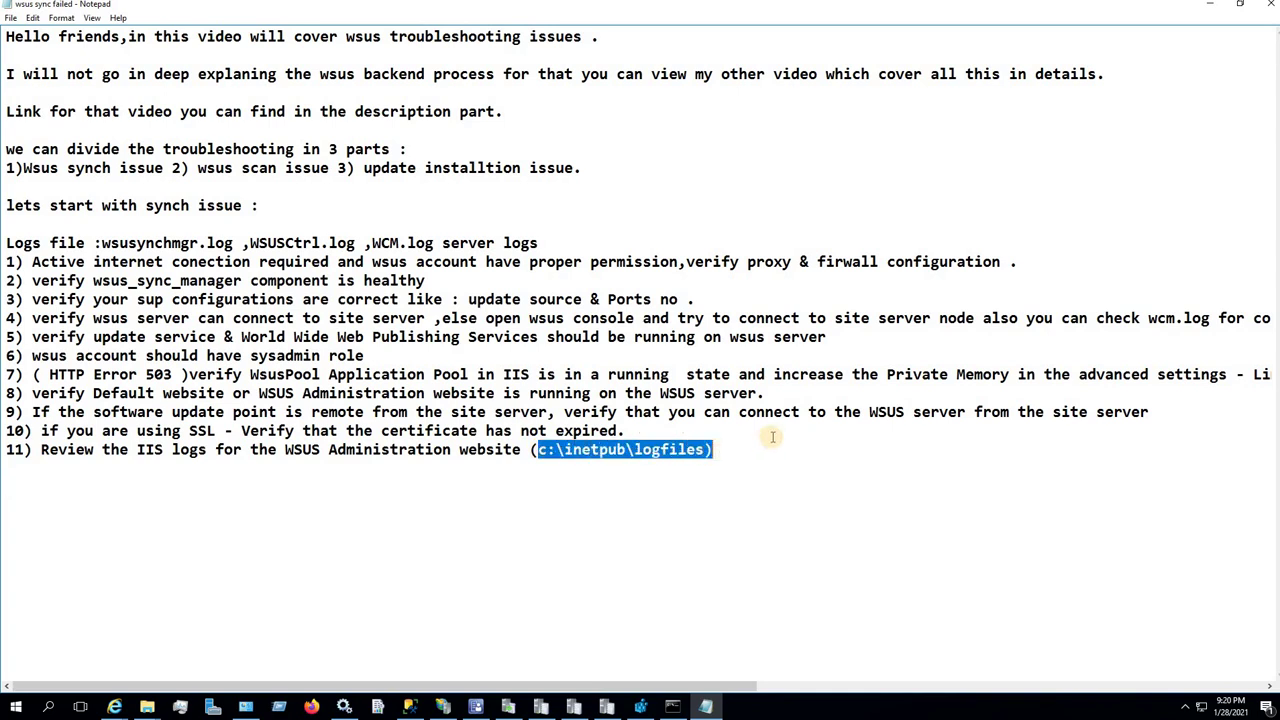
Highlight the whole synch checklist from the Logs file line through item 11, then clear the selection.
click(775, 438)
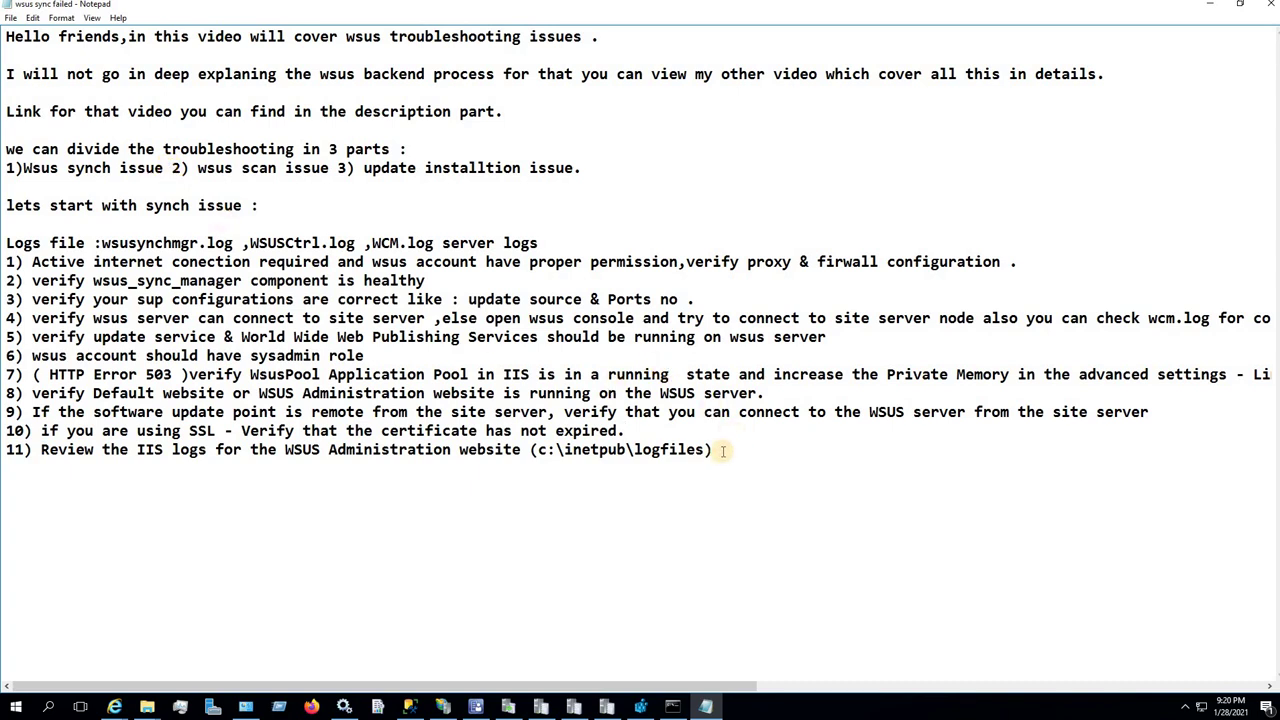
drag(712, 449, 6, 230)
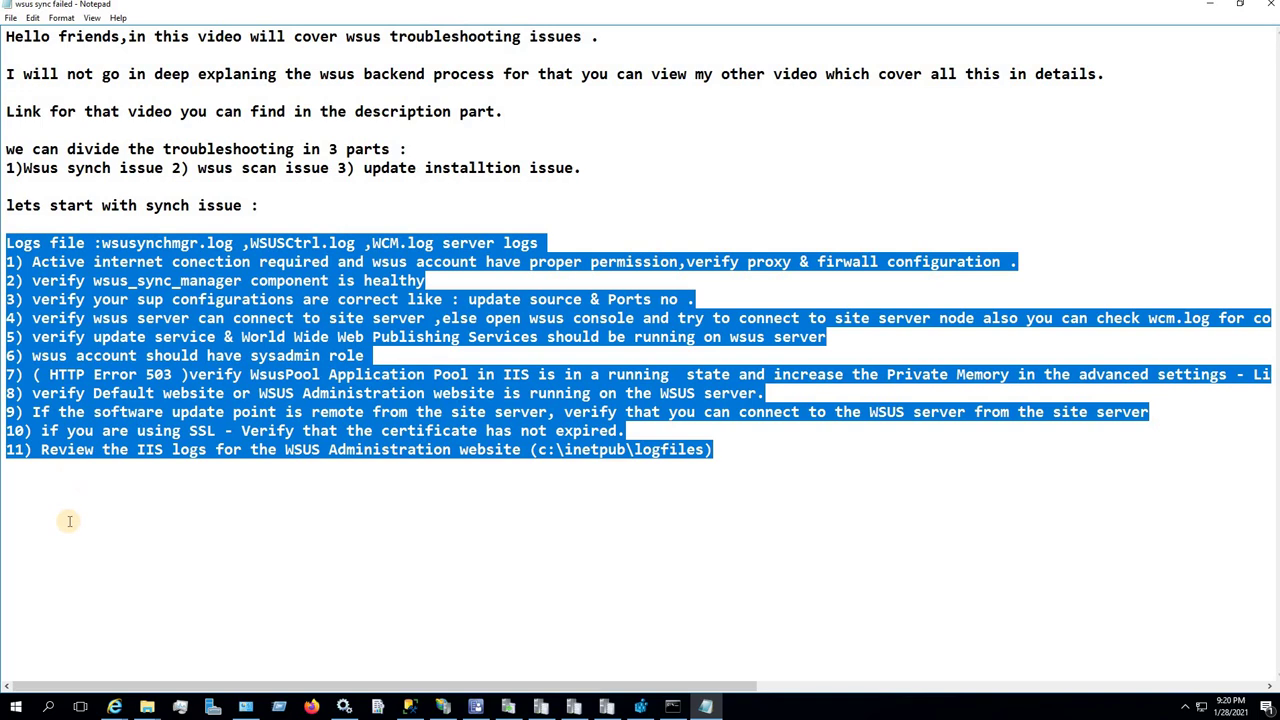
click(107, 490)
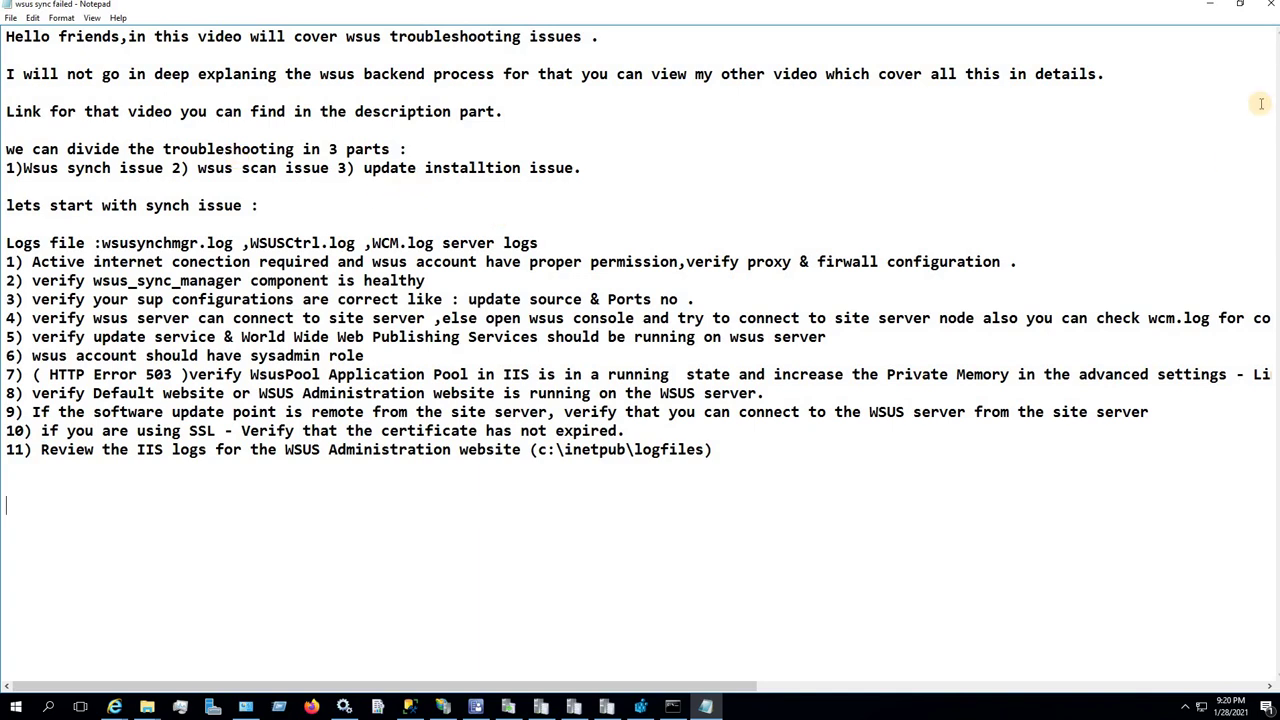
Close the "wsus sync failed" notes and show the desktop.
click(1207, 8)
right_click(853, 707)
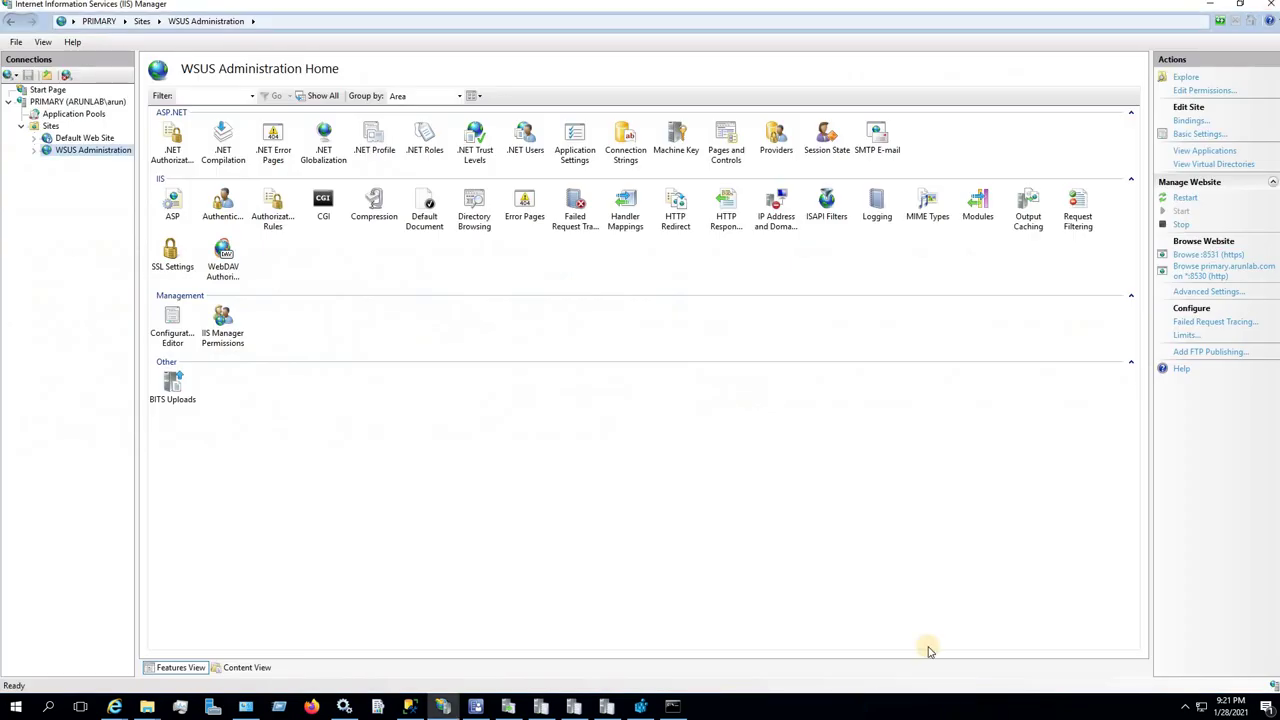
key(Return)
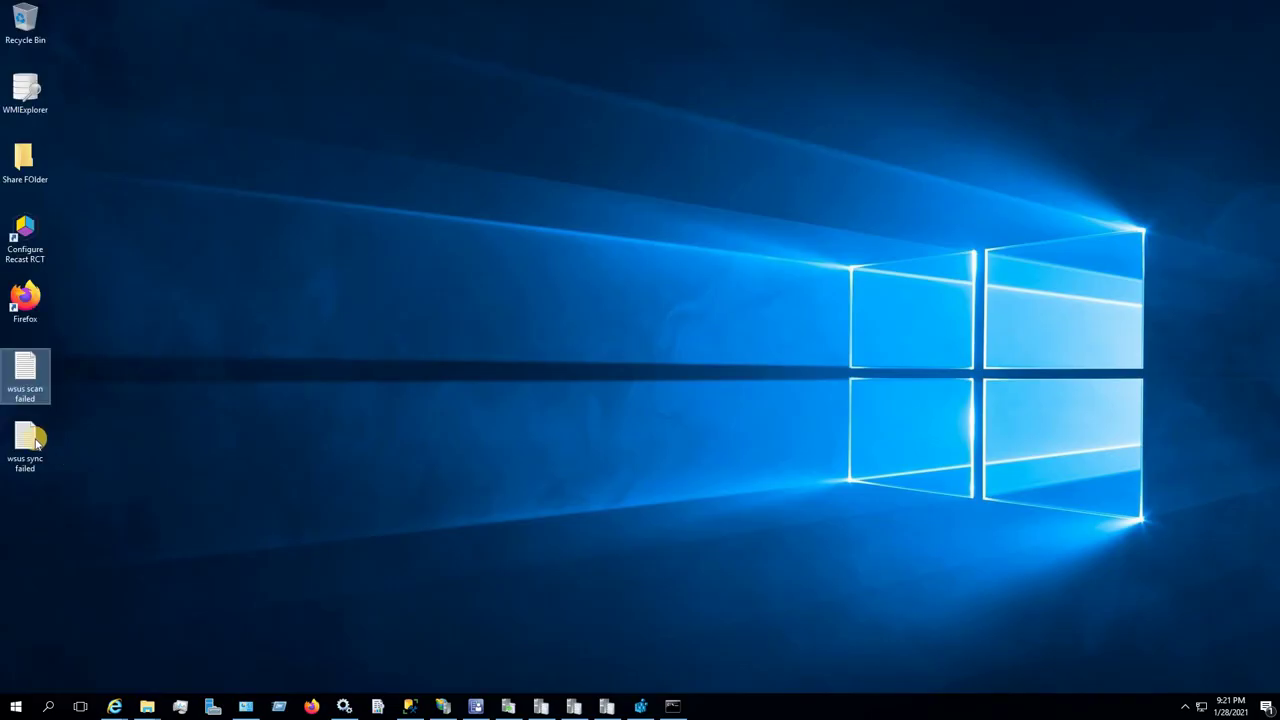
Open the "wsus scan failed" notes from the desktop and maximize their window.
double_click(25, 440)
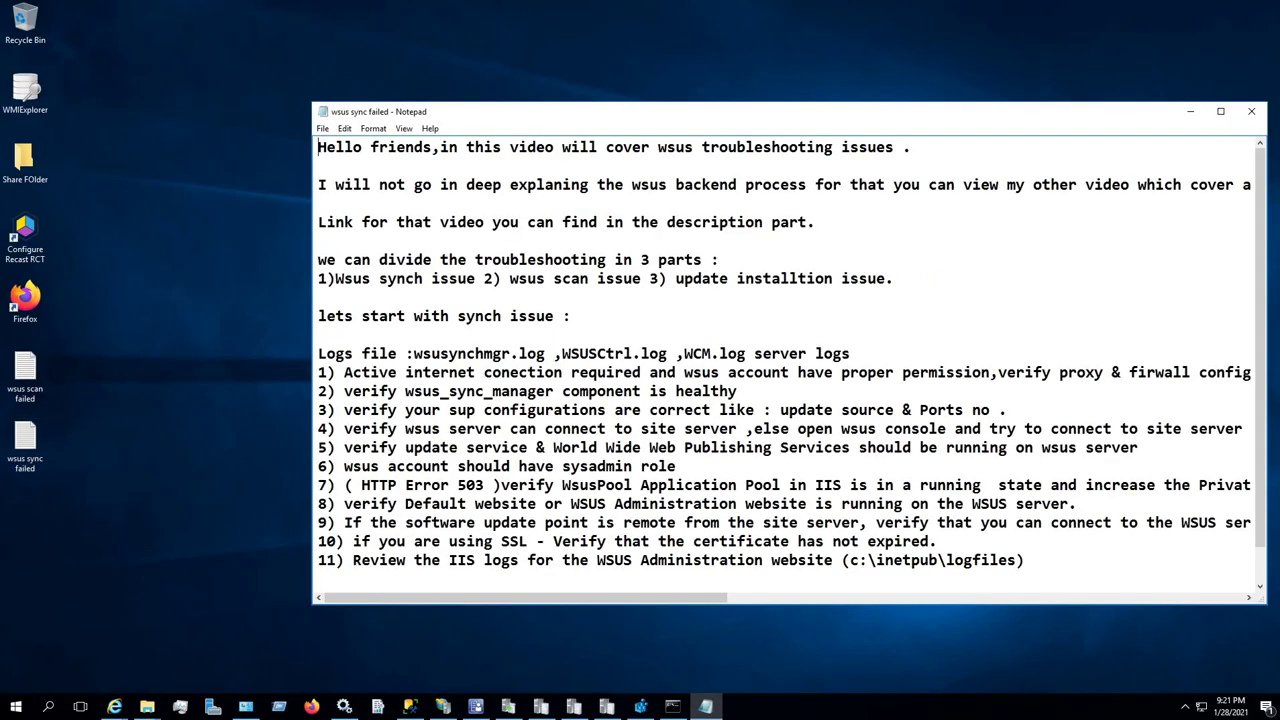
click(1251, 111)
double_click(40, 380)
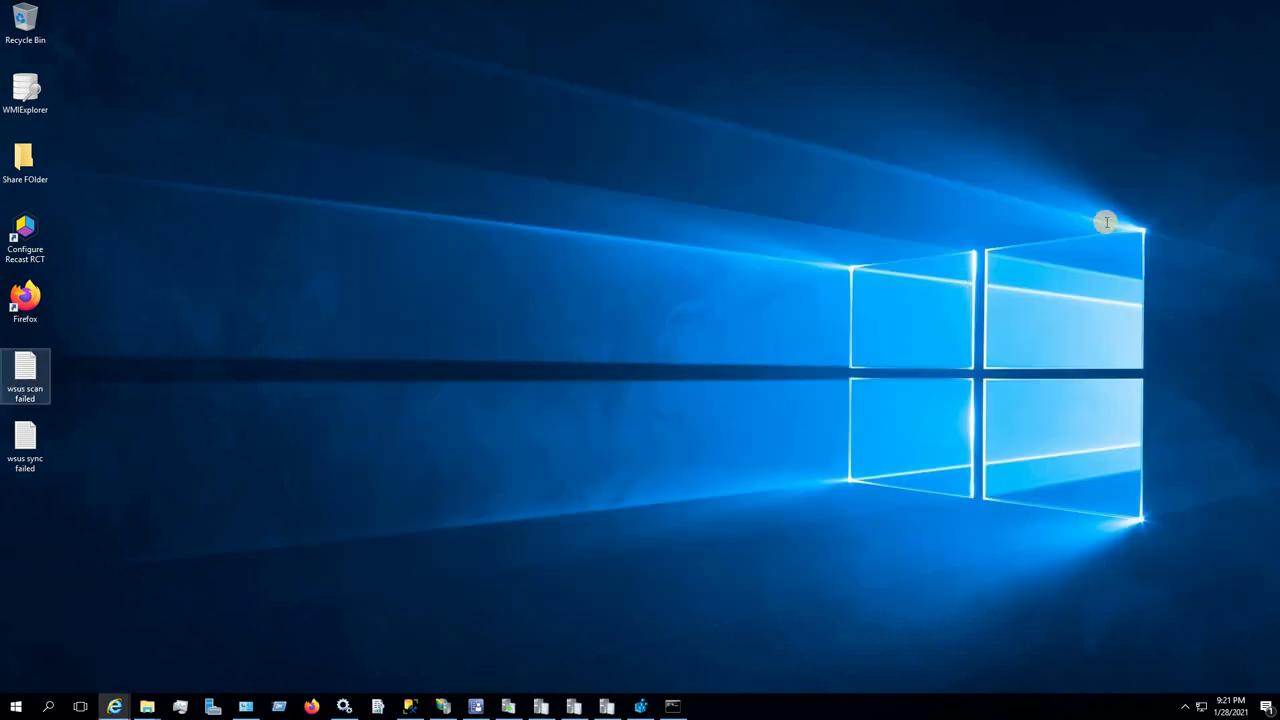
key(super+Up)
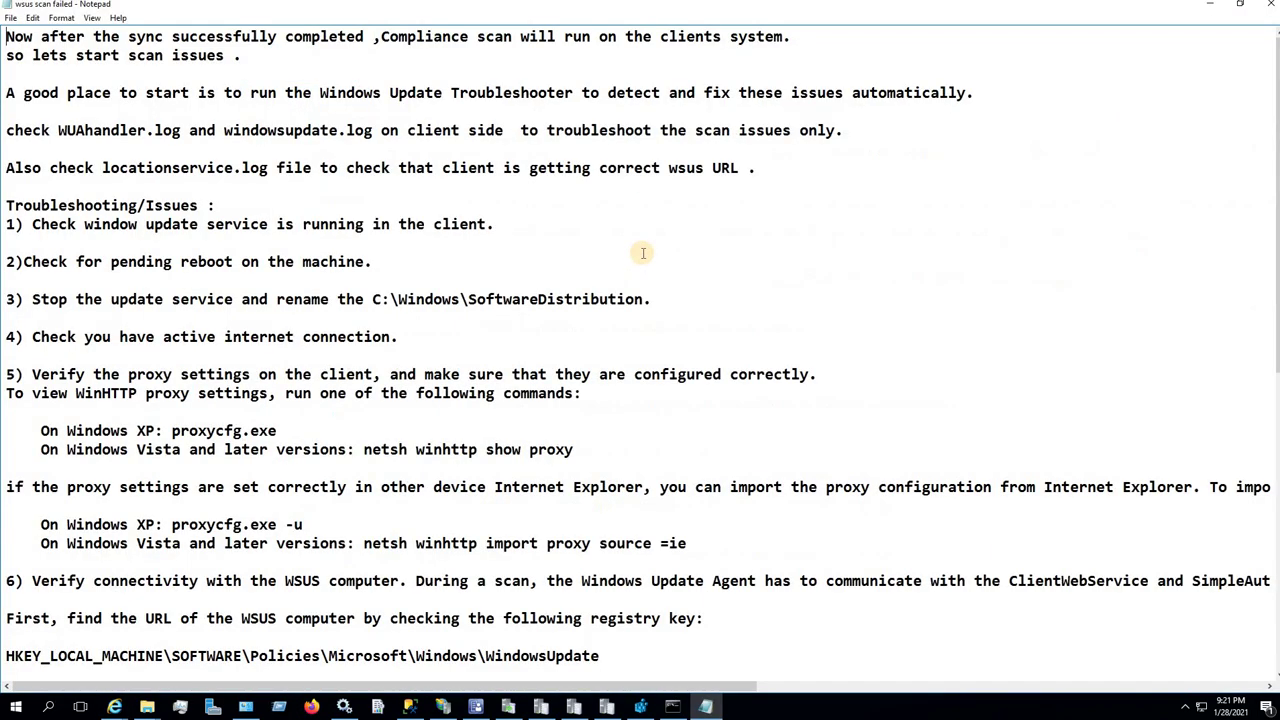